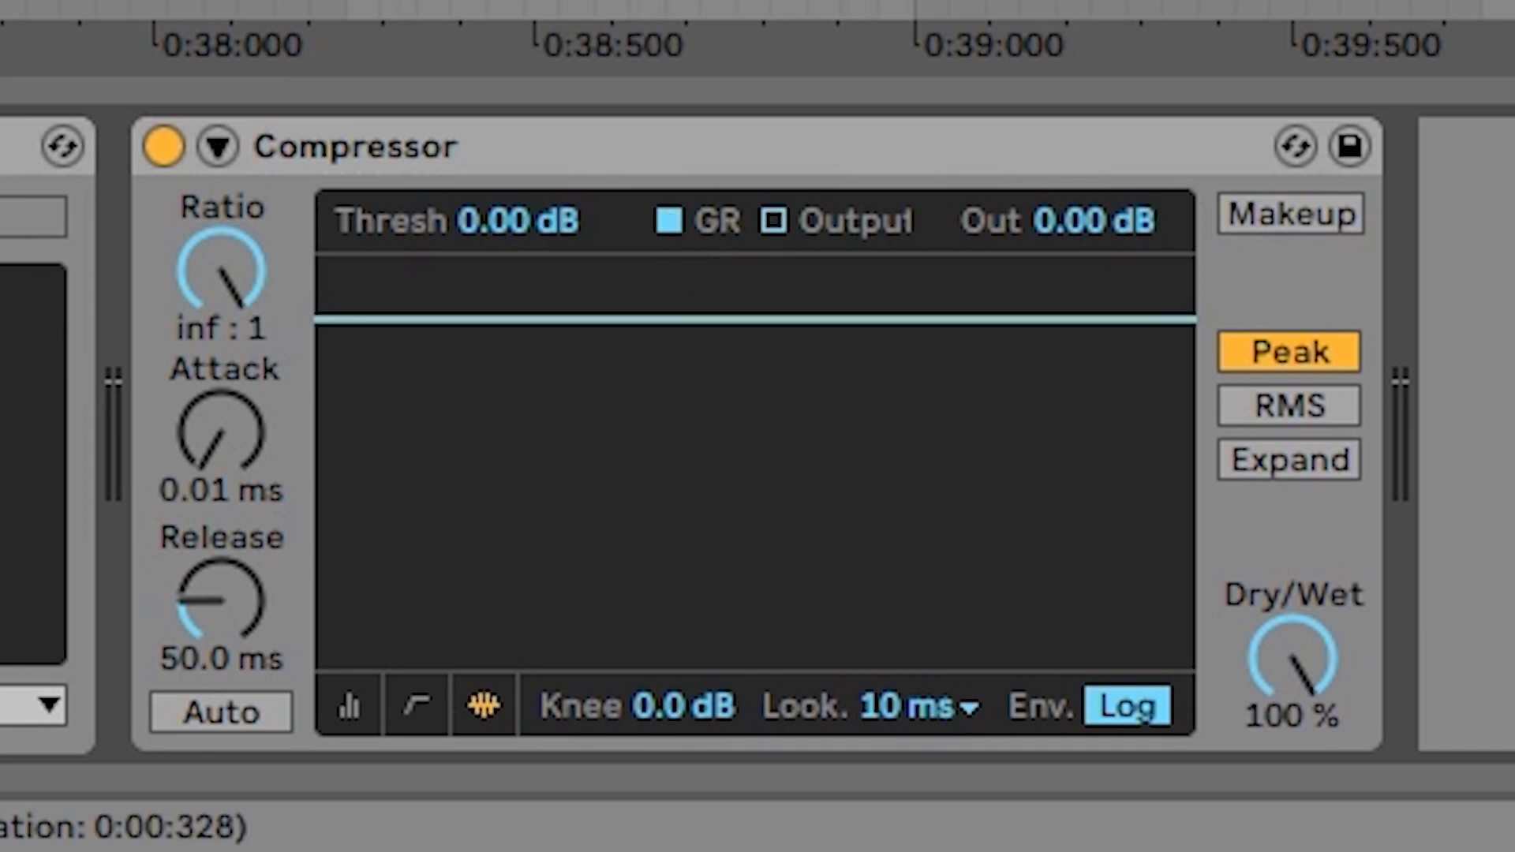
Step: Select the drum track's Compressor: inf:1 ratio, 0.01 ms attack, 50 ms release, 10 ms lookahead, Peak mode
{"action": "left_click", "coordinate": [668, 143]}
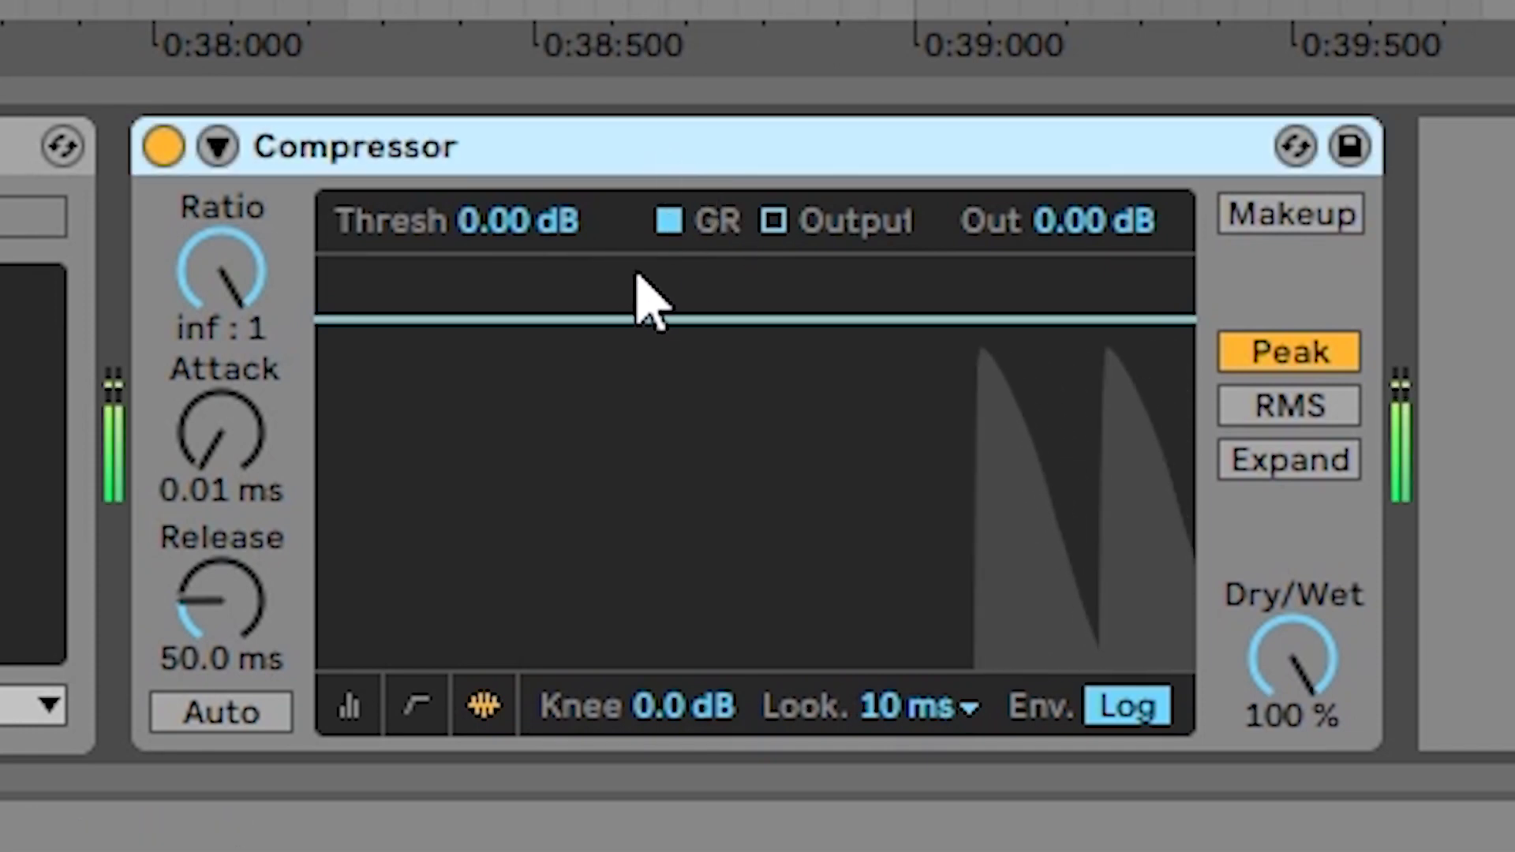
Step: Lower the Compressor threshold toward -11 dB and switch its display from GR to Output
{"action": "left_click", "coordinate": [1283, 351]}
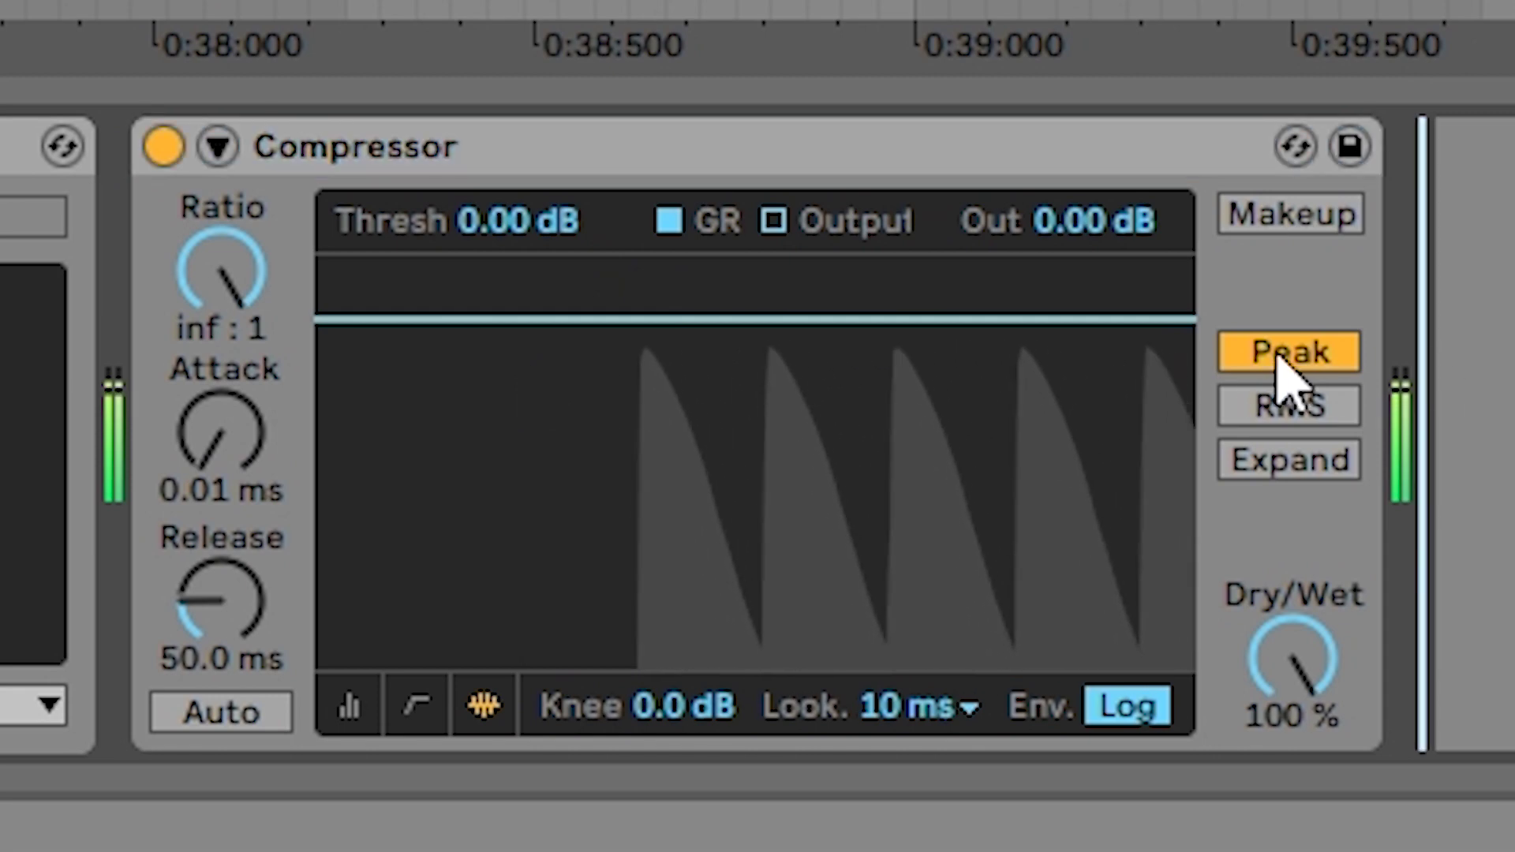
{"action": "left_click_drag", "start_coordinate": [517, 222], "coordinate": [517, 343]}
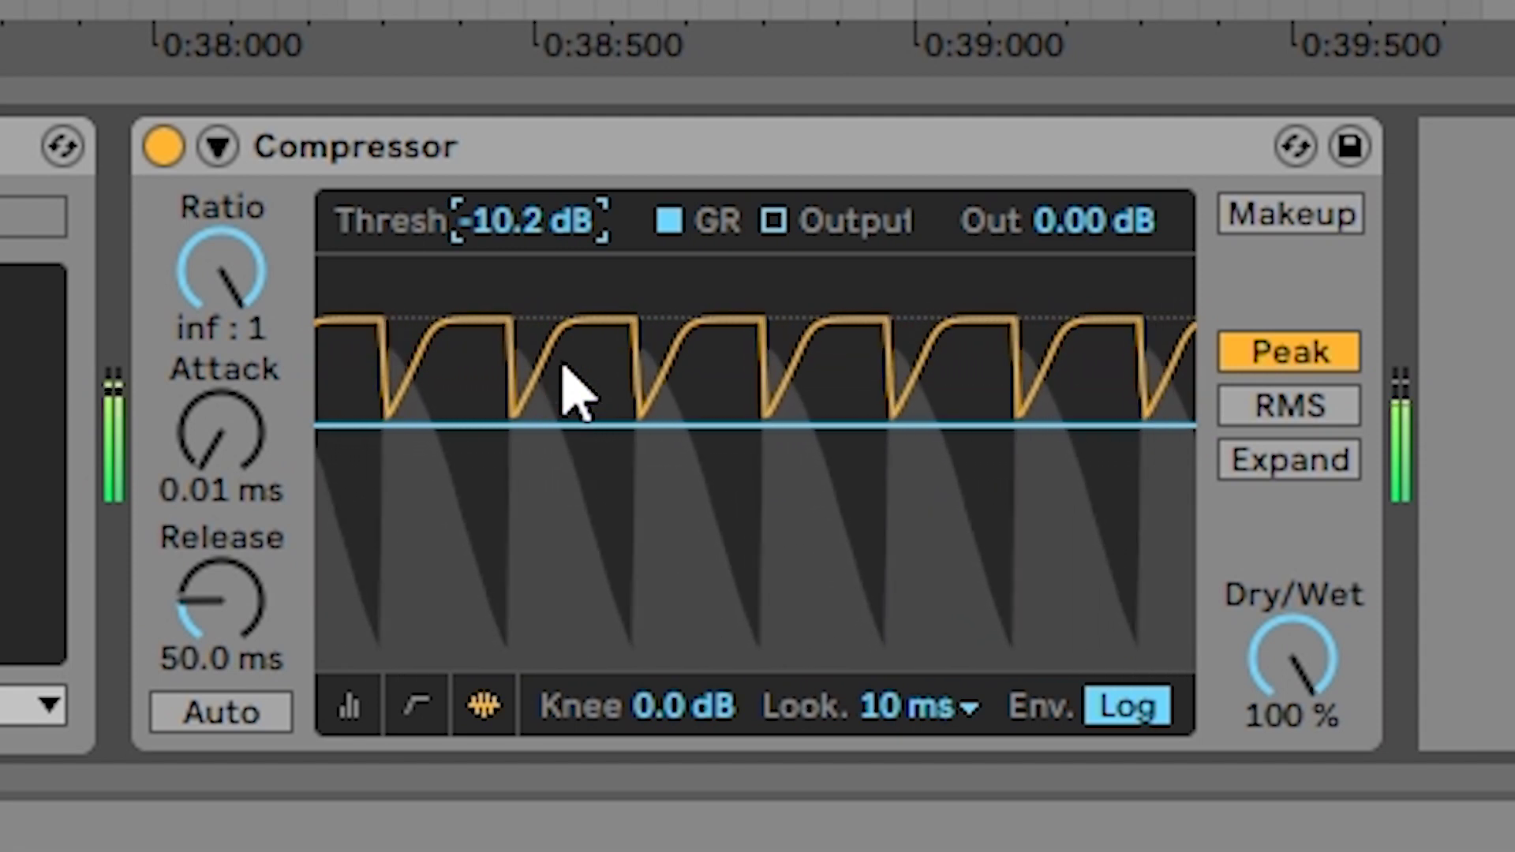
{"action": "left_click", "coordinate": [773, 221]}
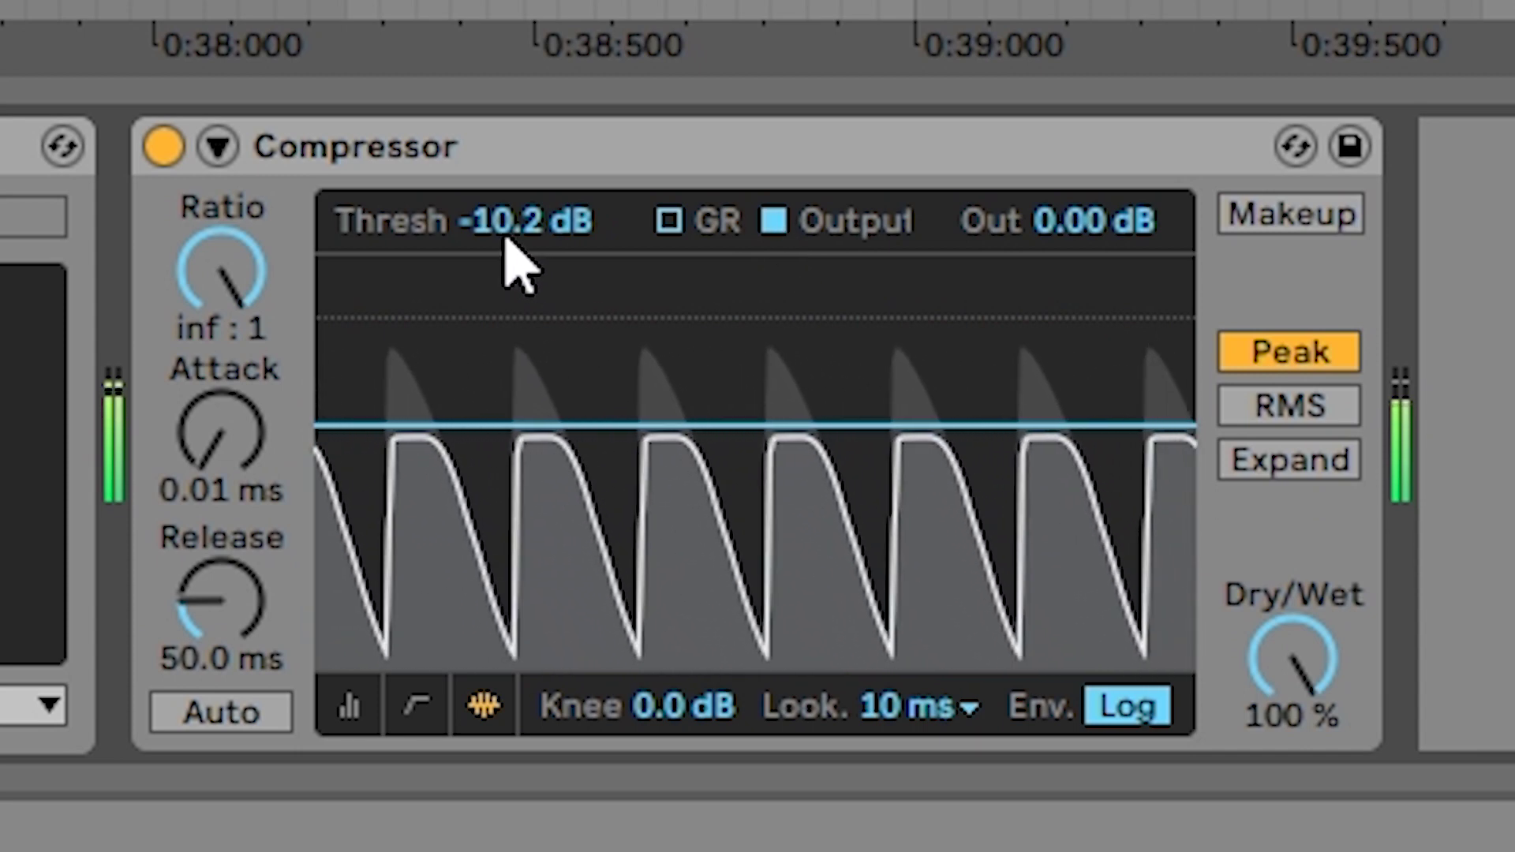
{"action": "mouse_move", "coordinate": [513, 225]}
{"action": "left_mouse_down"}
{"action": "mouse_move", "coordinate": [513, 311]}
{"action": "mouse_move", "coordinate": [513, 197]}
{"action": "left_mouse_up"}
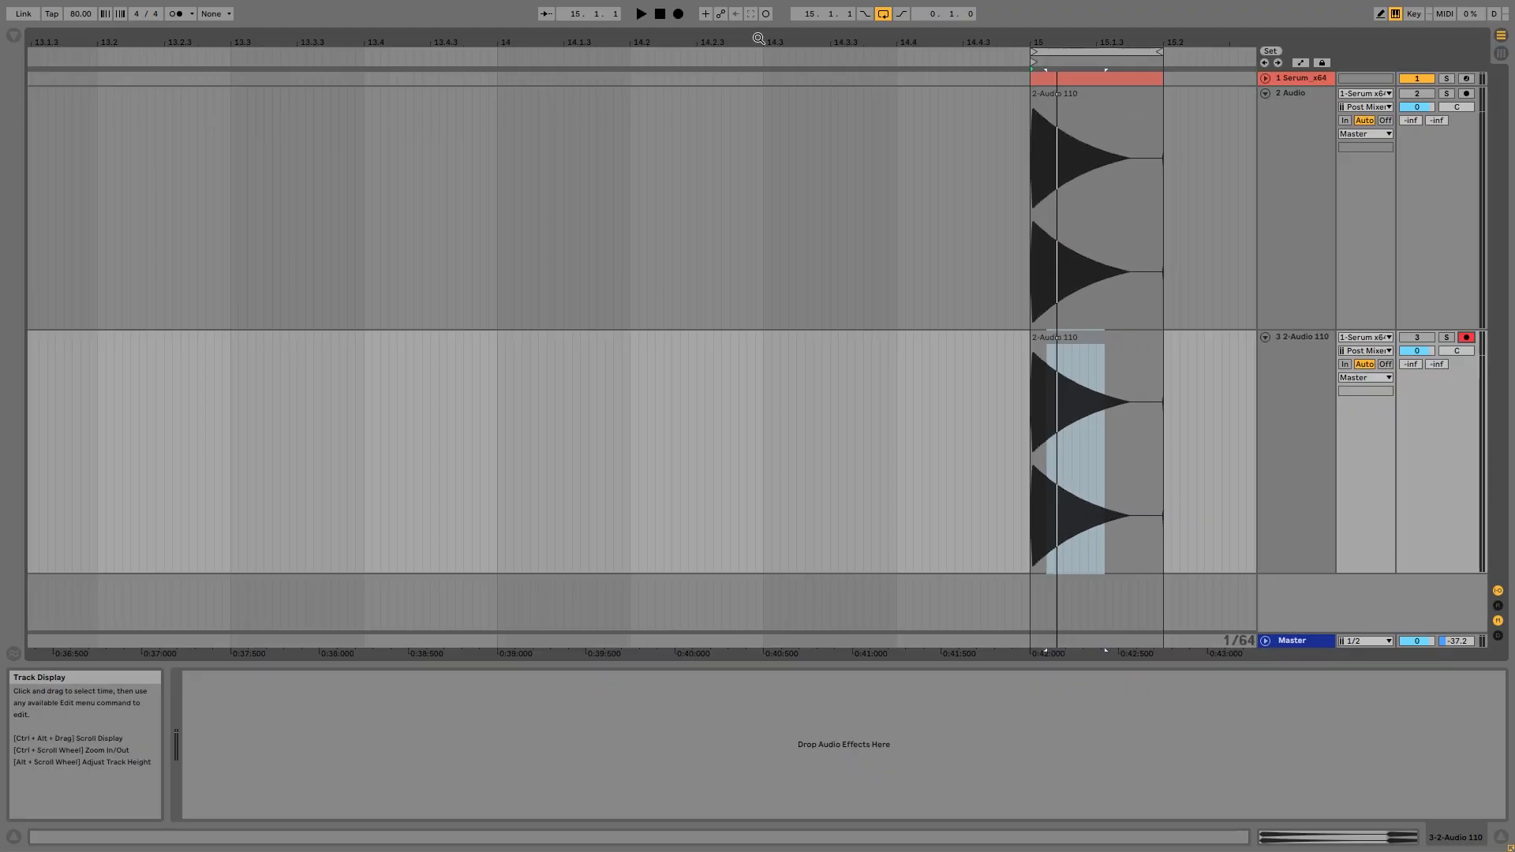
Step: Record the compressed drums onto track 3 and zoom in on the new clip
{"action": "left_click", "coordinate": [678, 14]}
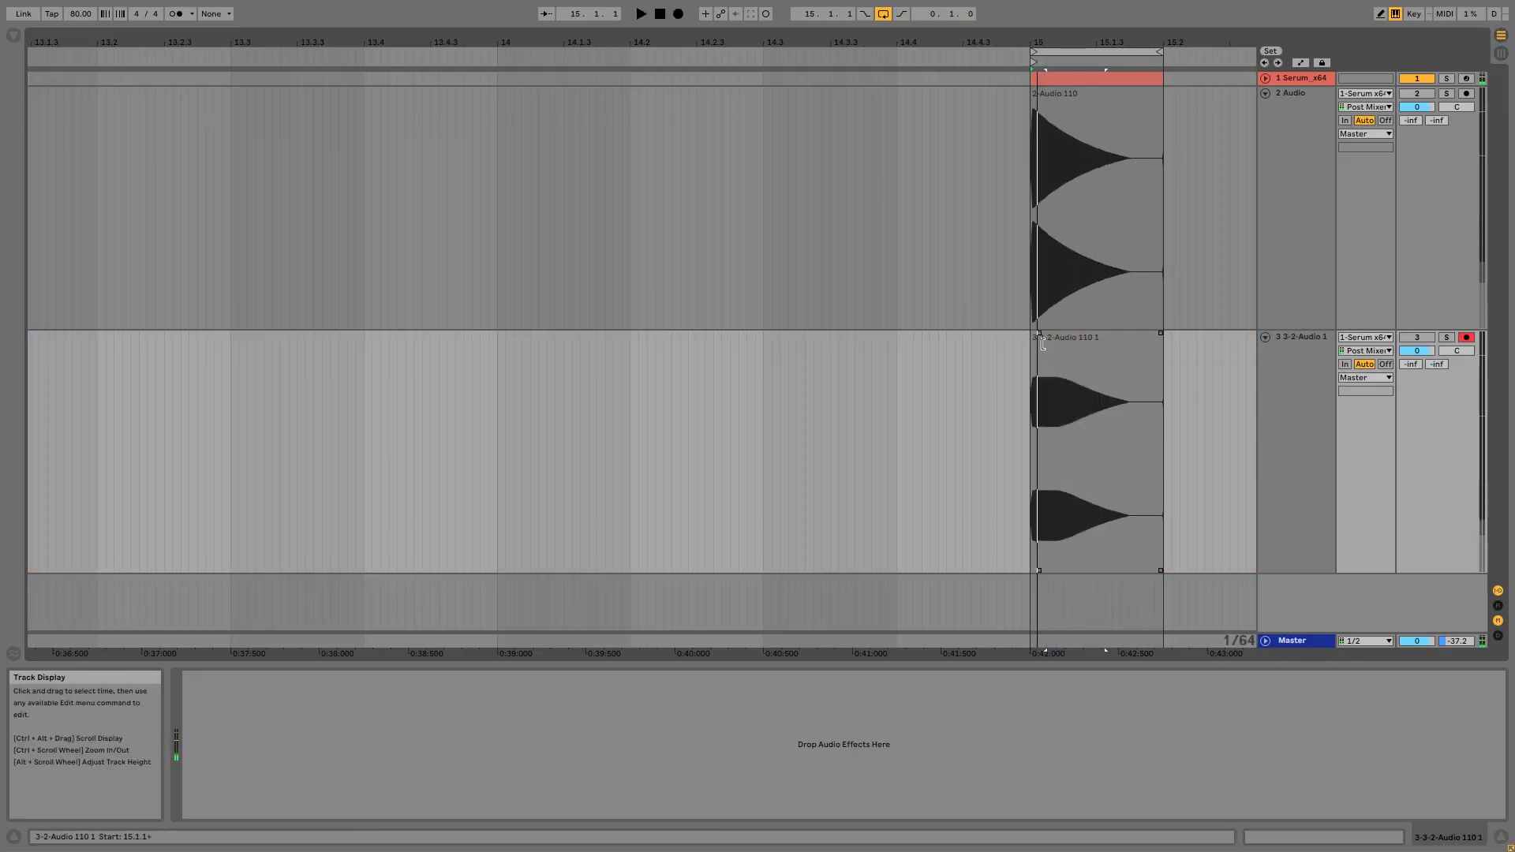
{"action": "left_click", "coordinate": [1063, 377]}
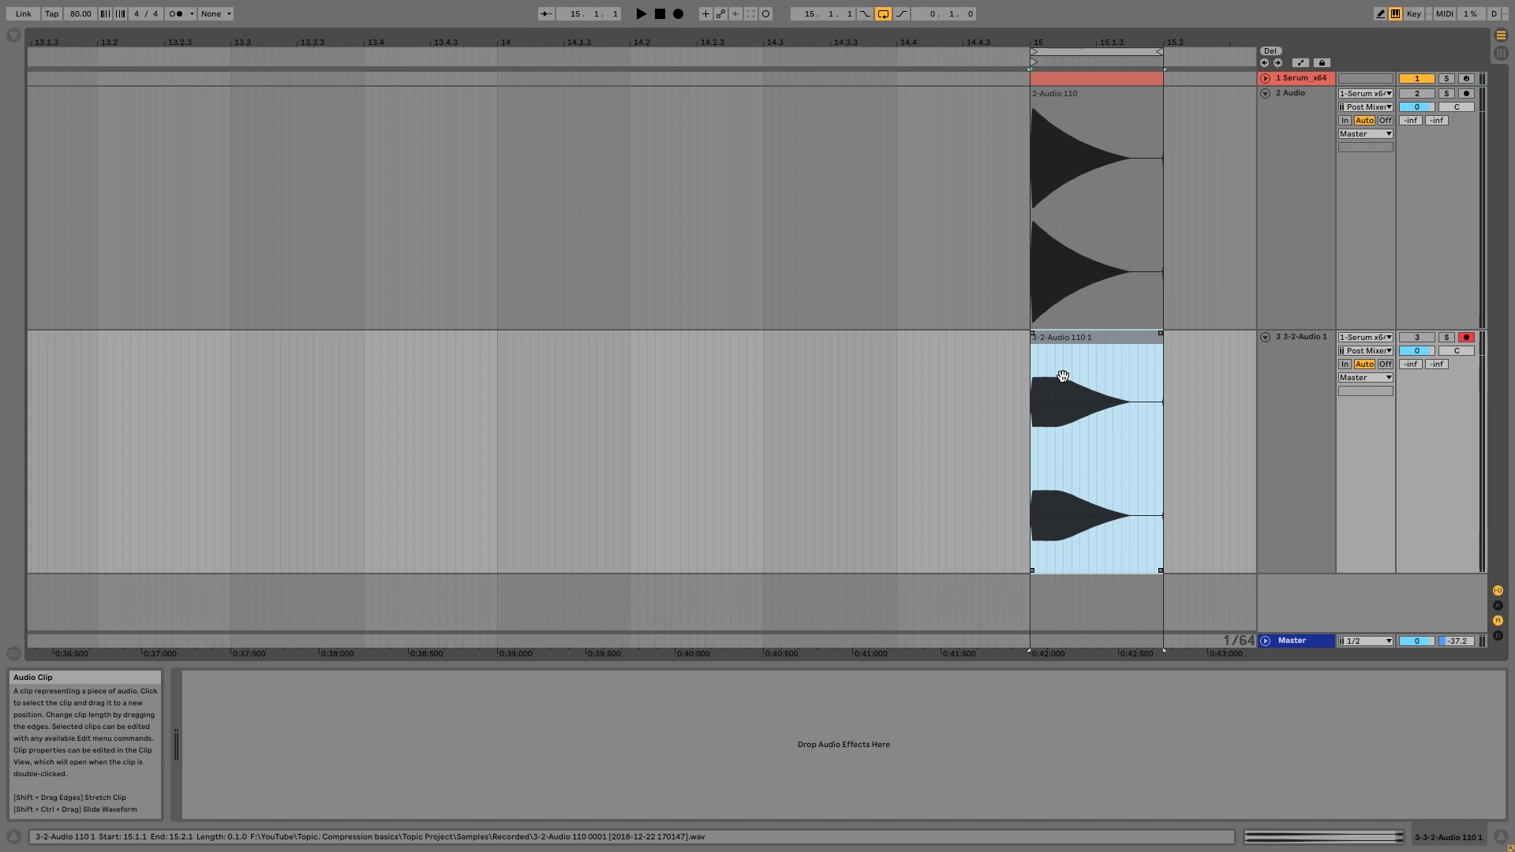
{"action": "left_click_drag", "start_coordinate": [1097, 44], "coordinate": [1085, 87]}
Step: Compare points in the recorded and original drum clips, then show the Serum_x64 track's devices
{"action": "left_click", "coordinate": [716, 458]}
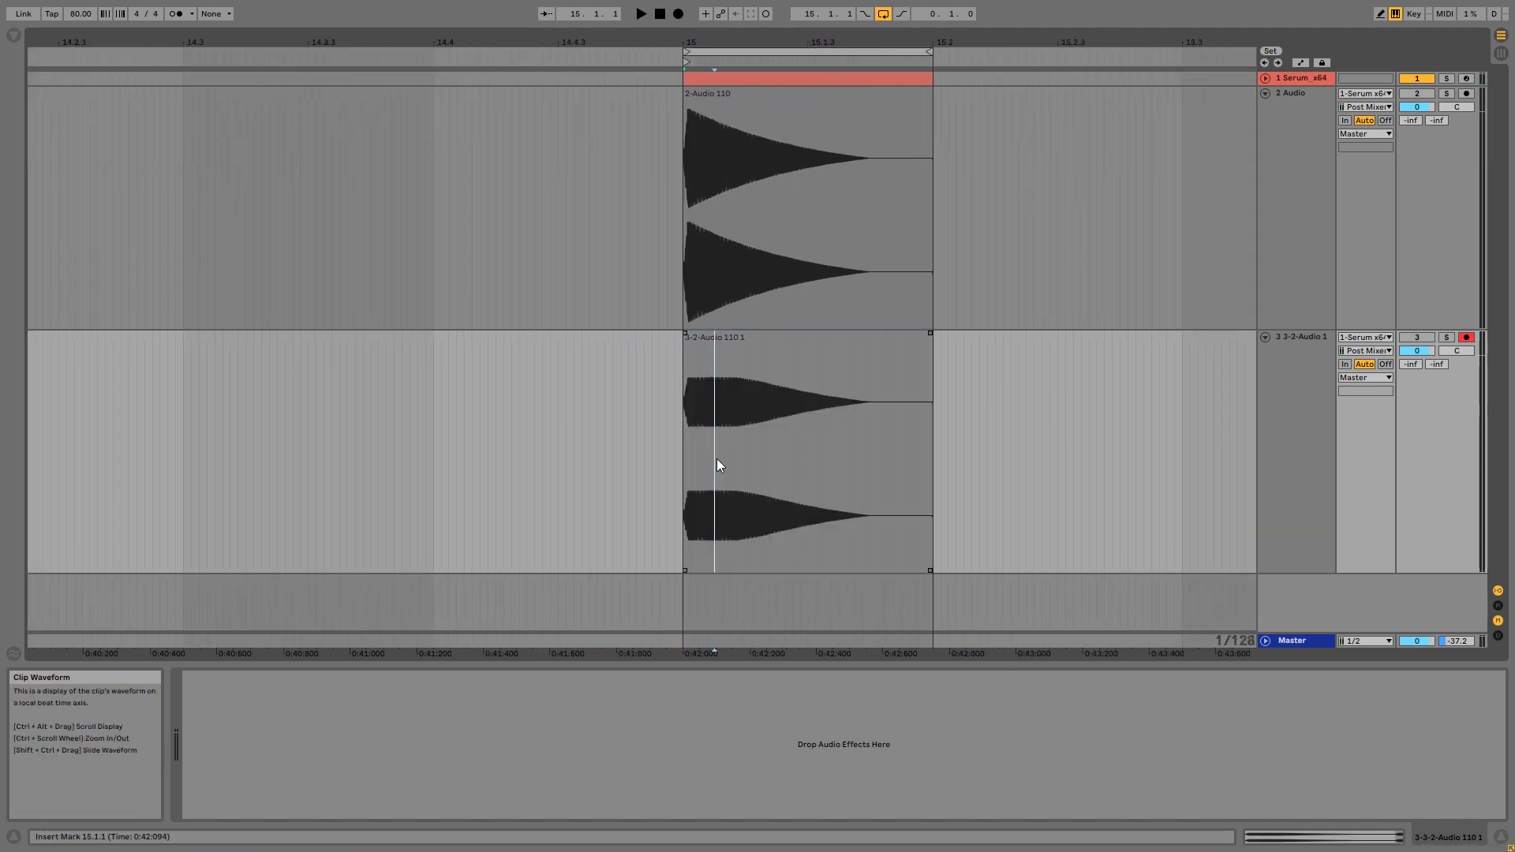
{"action": "left_click", "coordinate": [731, 466]}
{"action": "left_click", "coordinate": [816, 477]}
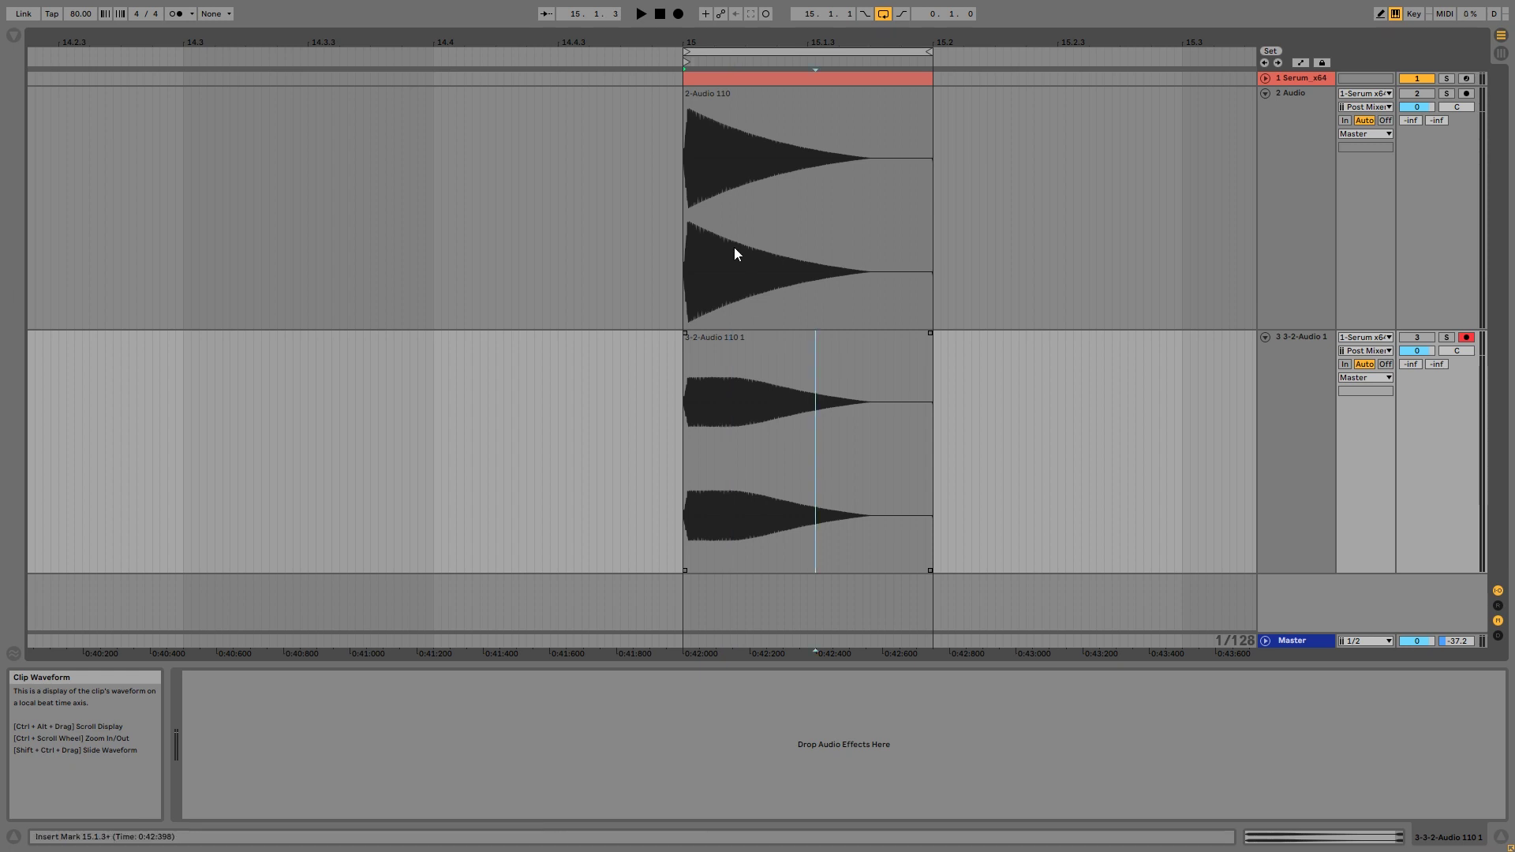
{"action": "left_click", "coordinate": [708, 230]}
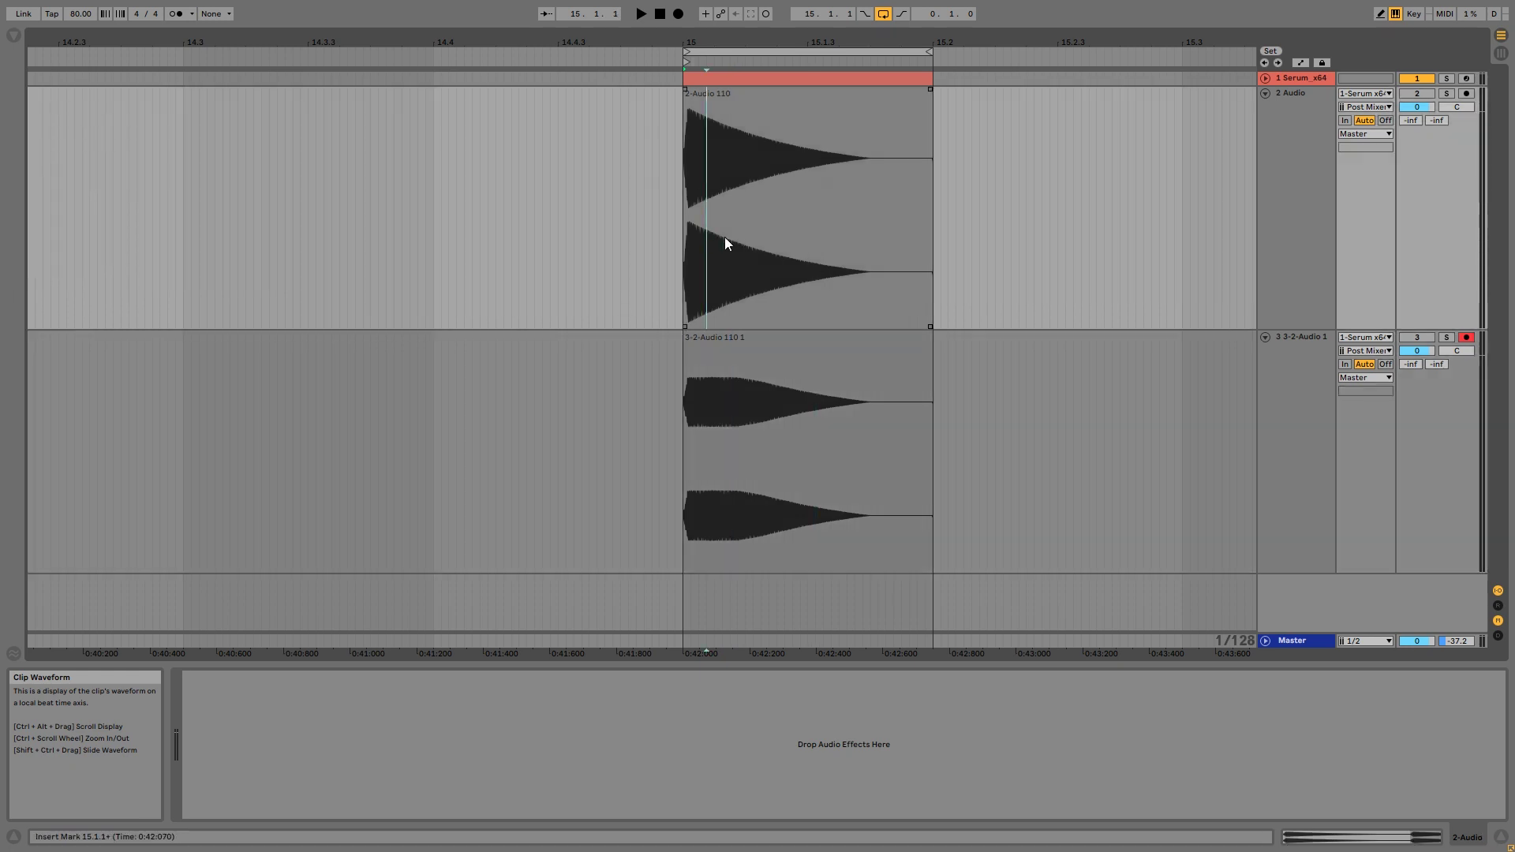
{"action": "left_click", "coordinate": [831, 273]}
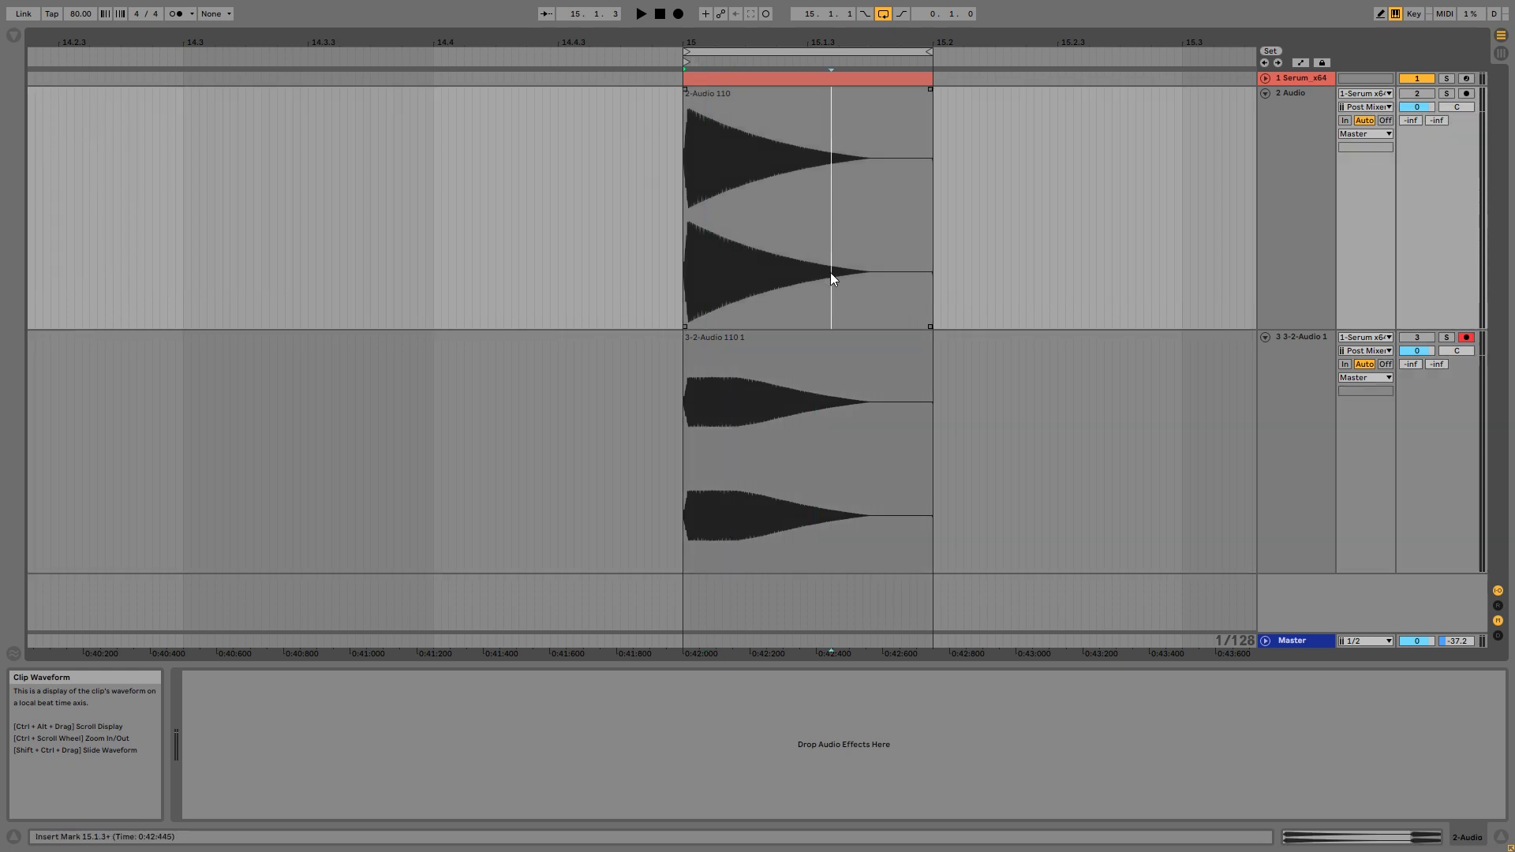
{"action": "left_click", "coordinate": [708, 471]}
{"action": "left_click", "coordinate": [838, 507]}
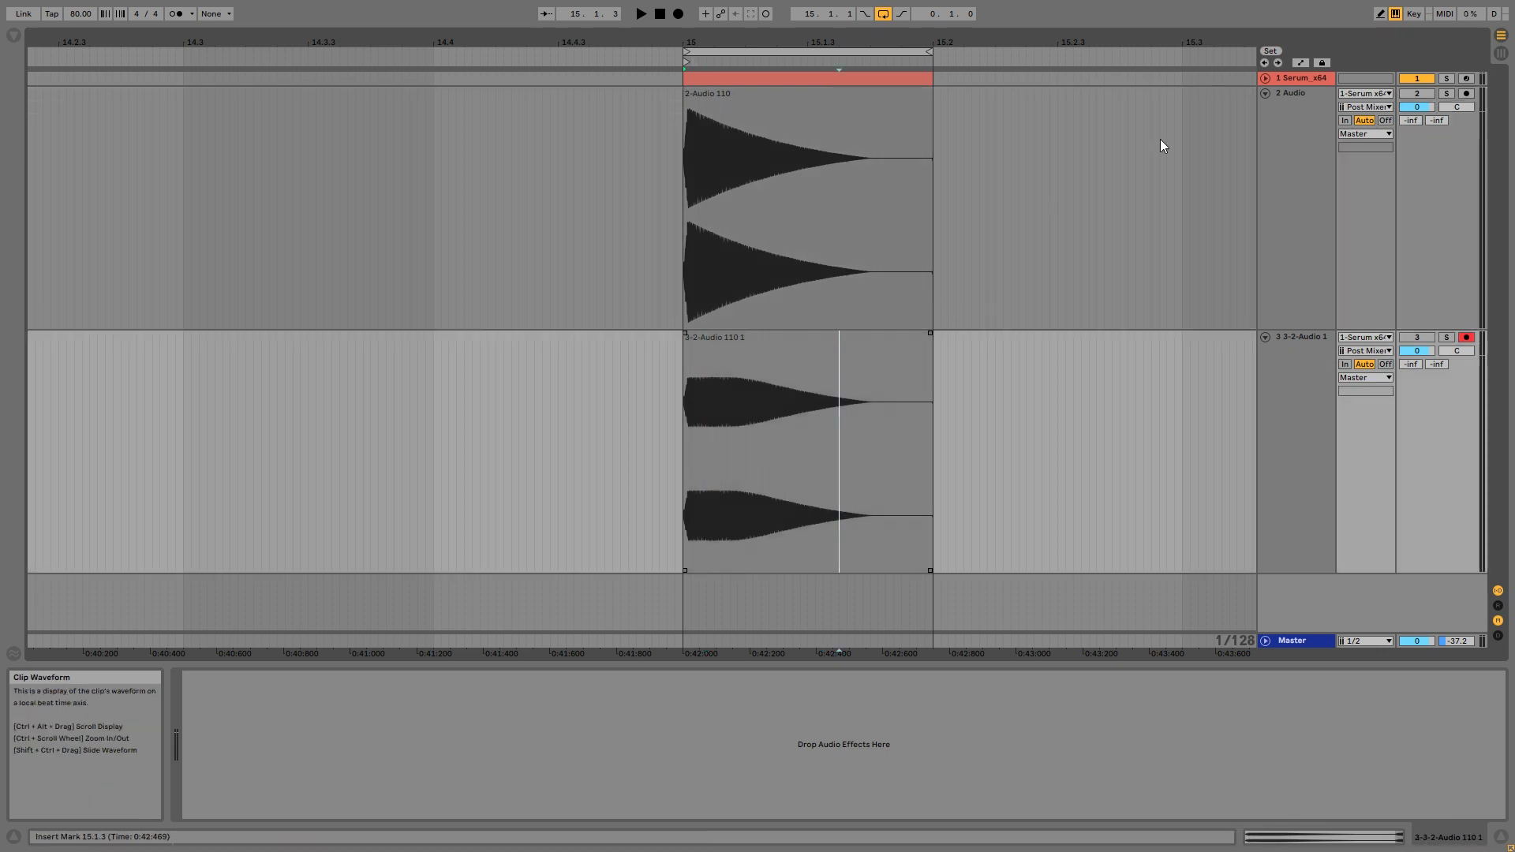
{"action": "left_click", "coordinate": [1295, 75]}
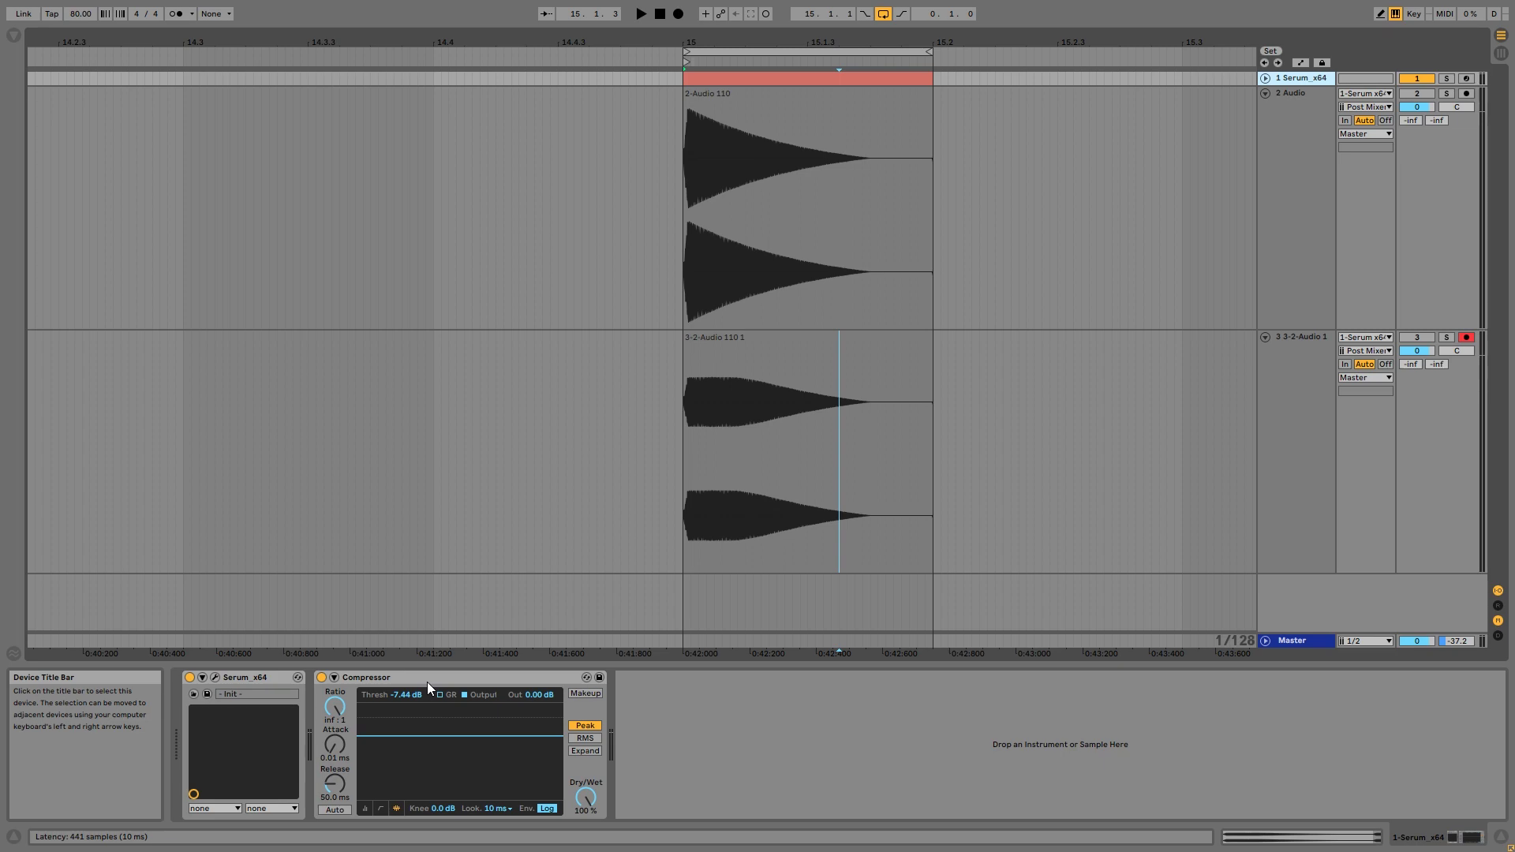
Step: Play the drums while lowering the Compressor ratio, then return it to inf:1
{"action": "key", "text": "space"}
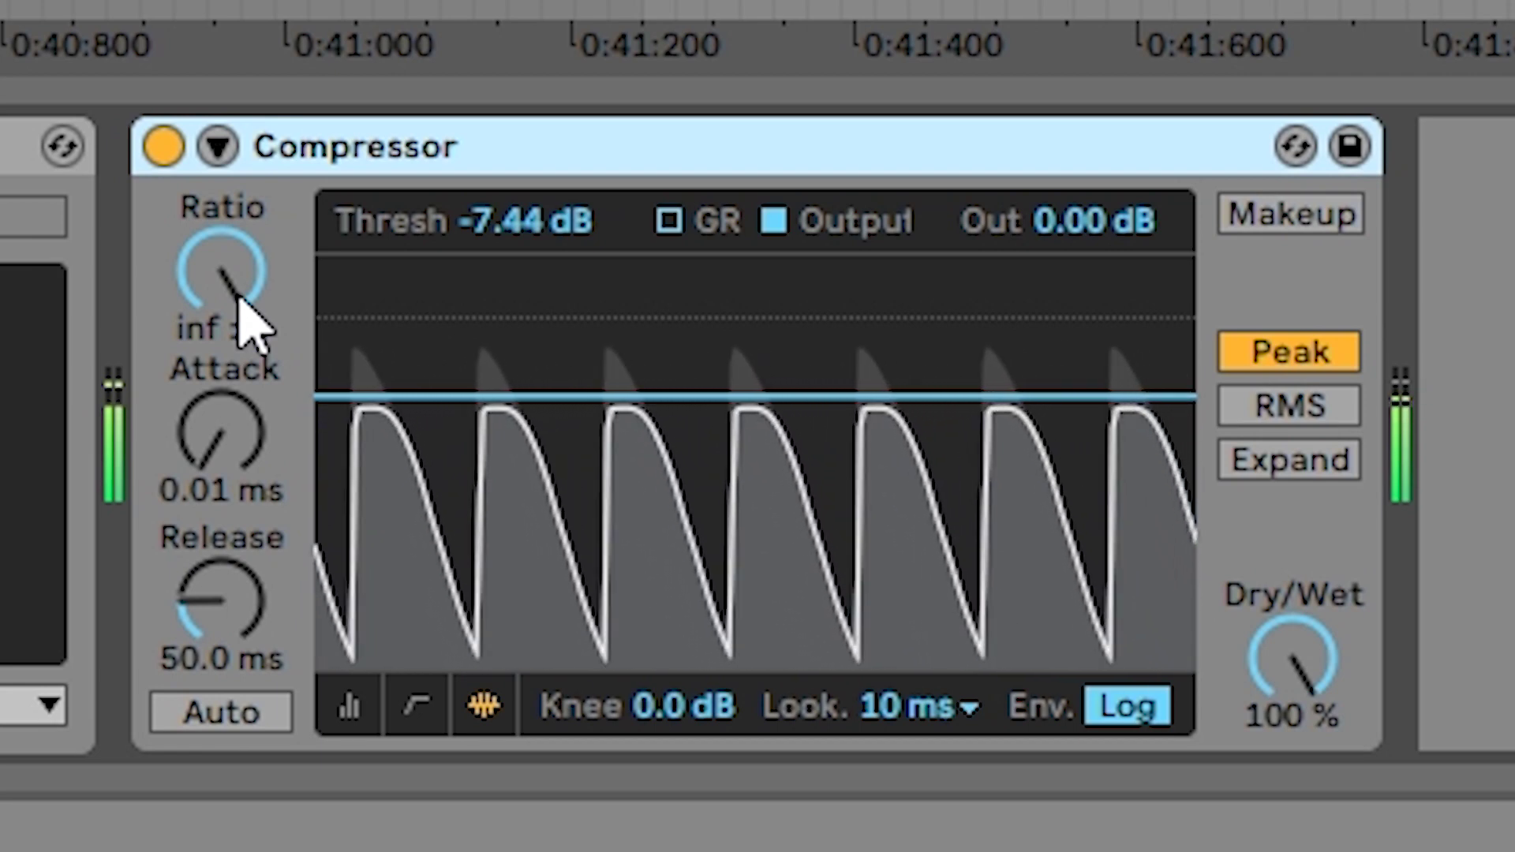
{"action": "left_click_drag", "start_coordinate": [237, 268], "coordinate": [237, 327]}
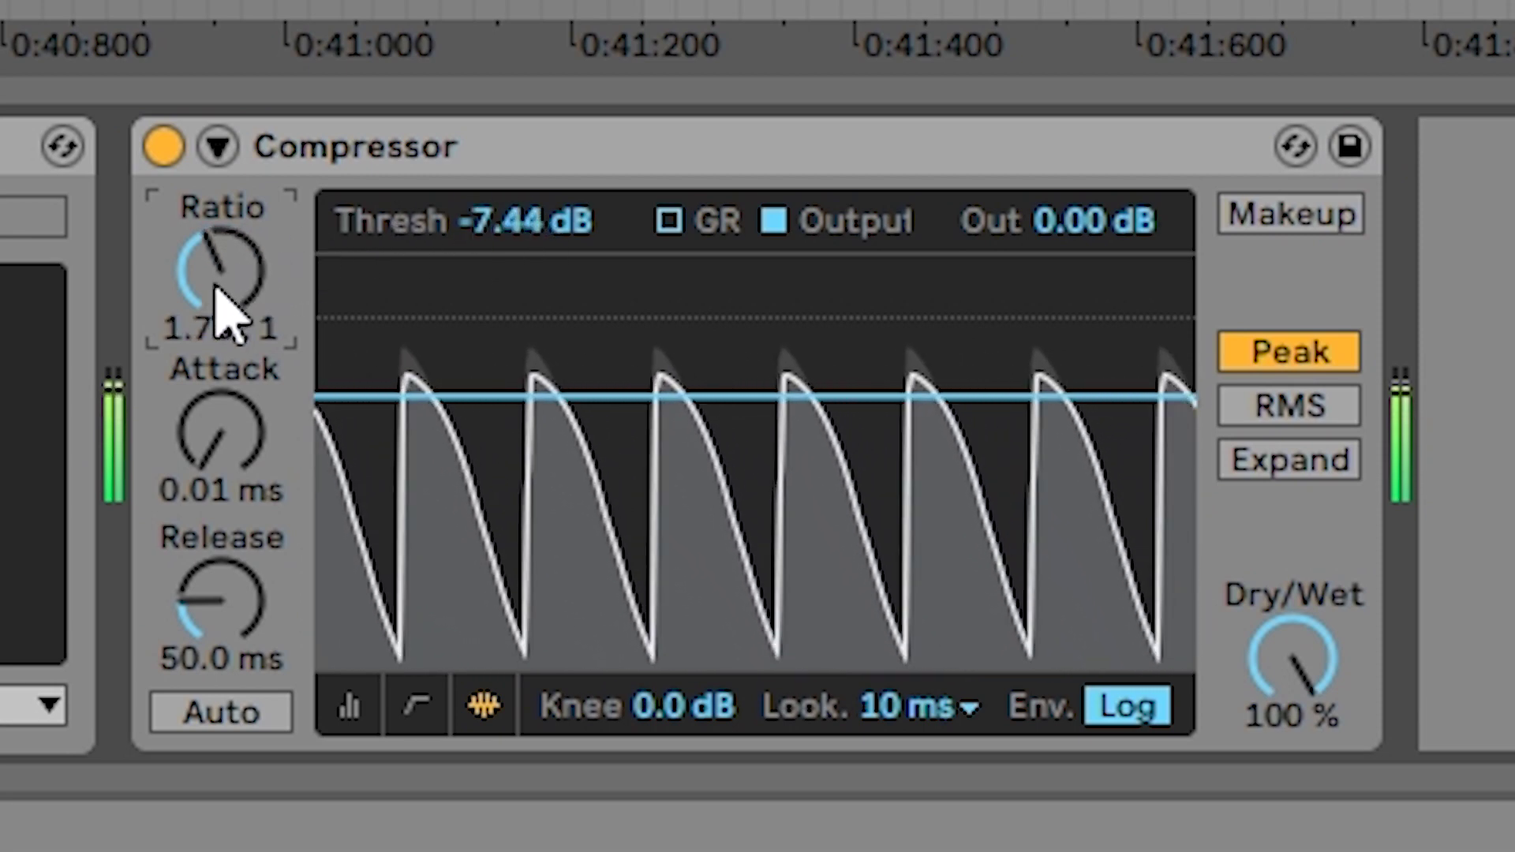
{"action": "left_click_drag", "start_coordinate": [216, 289], "coordinate": [210, 298]}
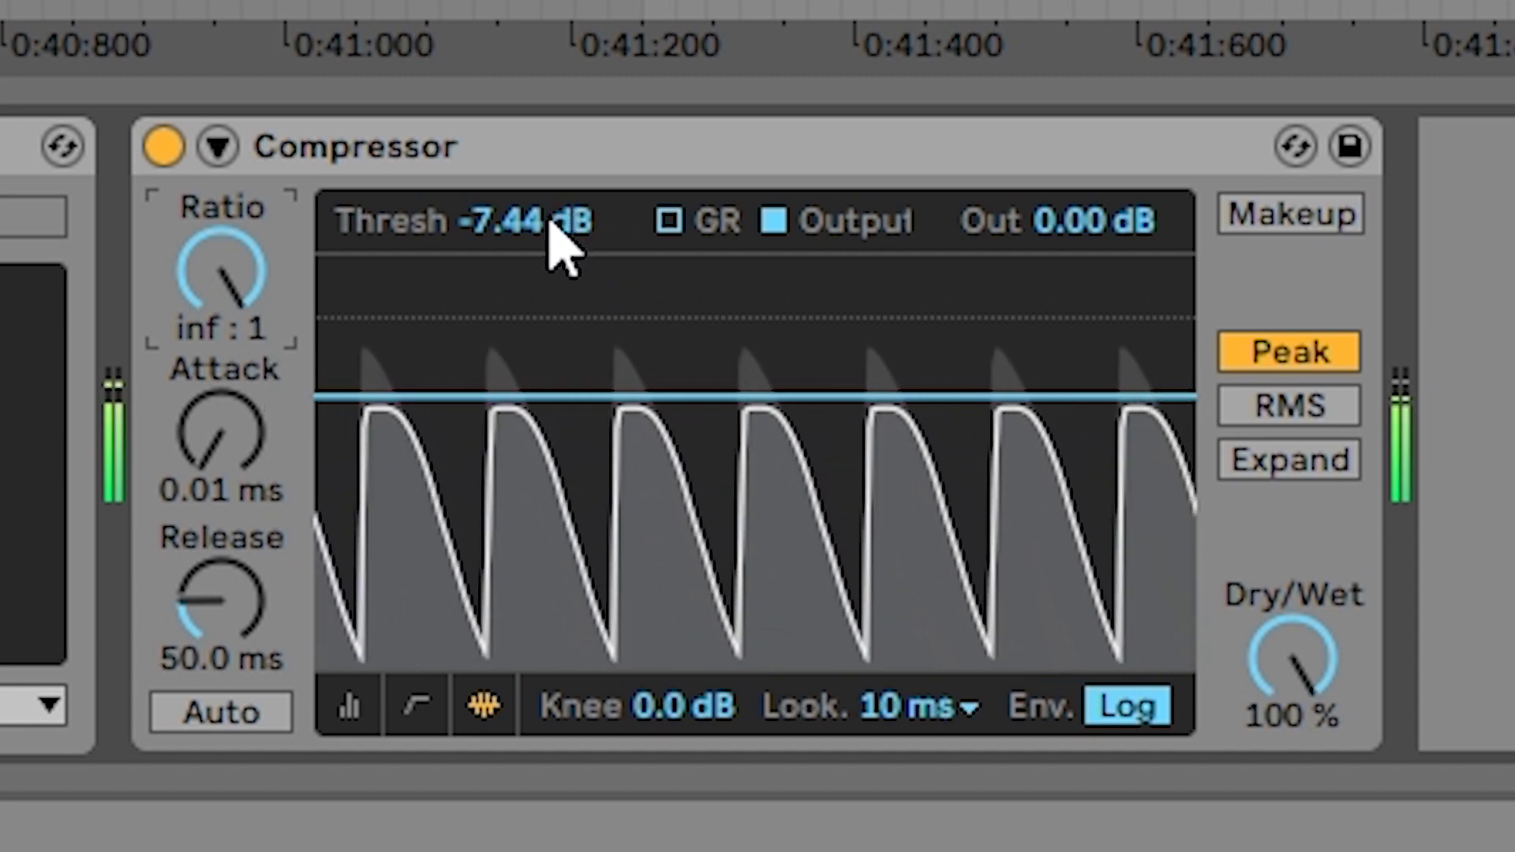
Step: Lower the threshold to -15.2 dB and display the gain-reduction curve instead of Output
{"action": "left_click_drag", "start_coordinate": [550, 225], "coordinate": [551, 408]}
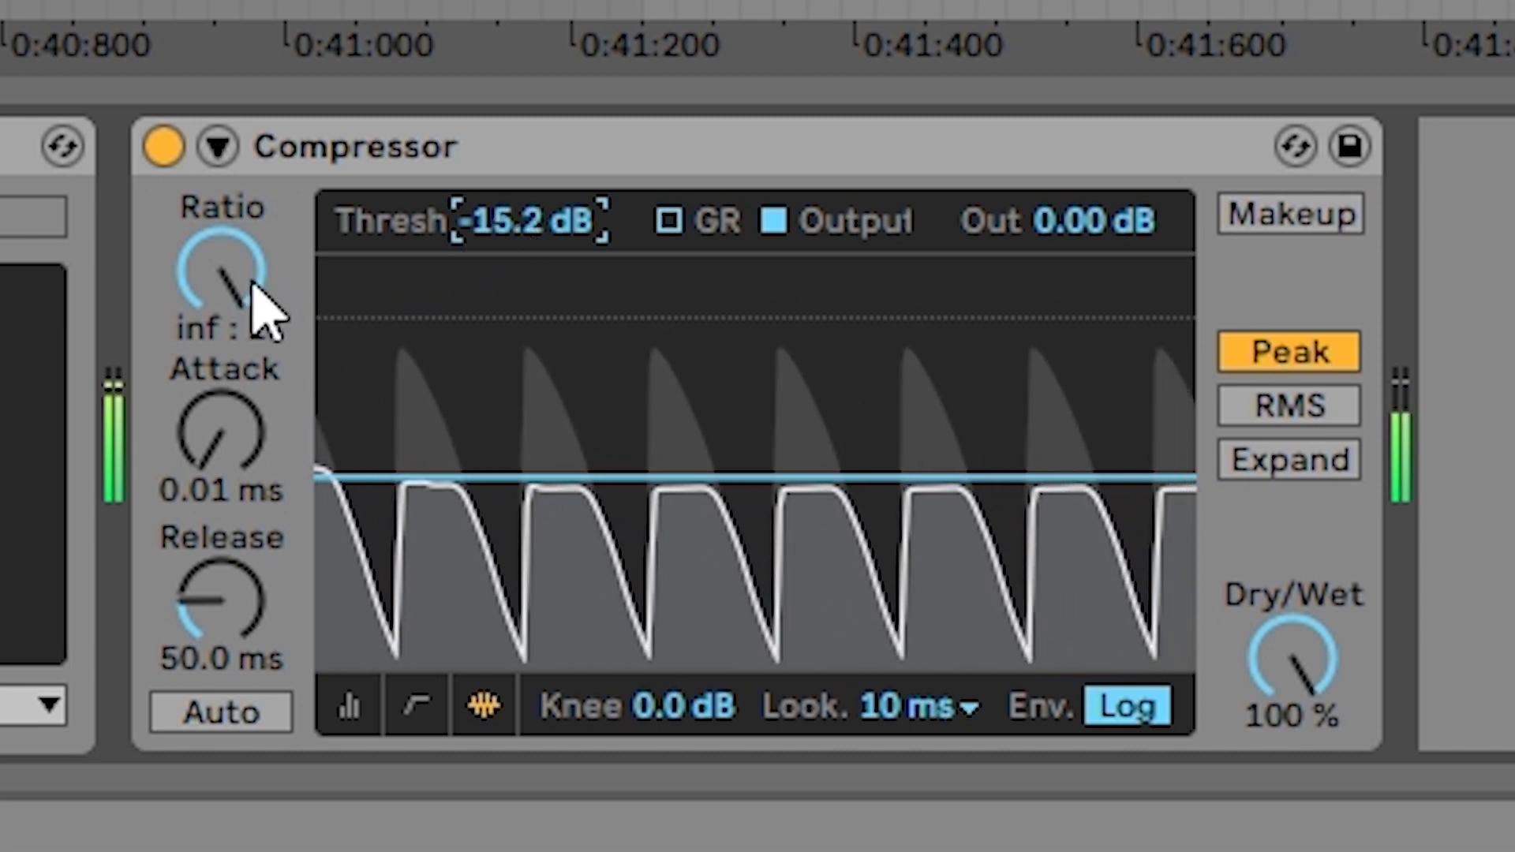
{"action": "mouse_move", "coordinate": [250, 278]}
{"action": "left_mouse_down"}
{"action": "mouse_move", "coordinate": [250, 337]}
{"action": "mouse_move", "coordinate": [250, 277]}
{"action": "left_mouse_up"}
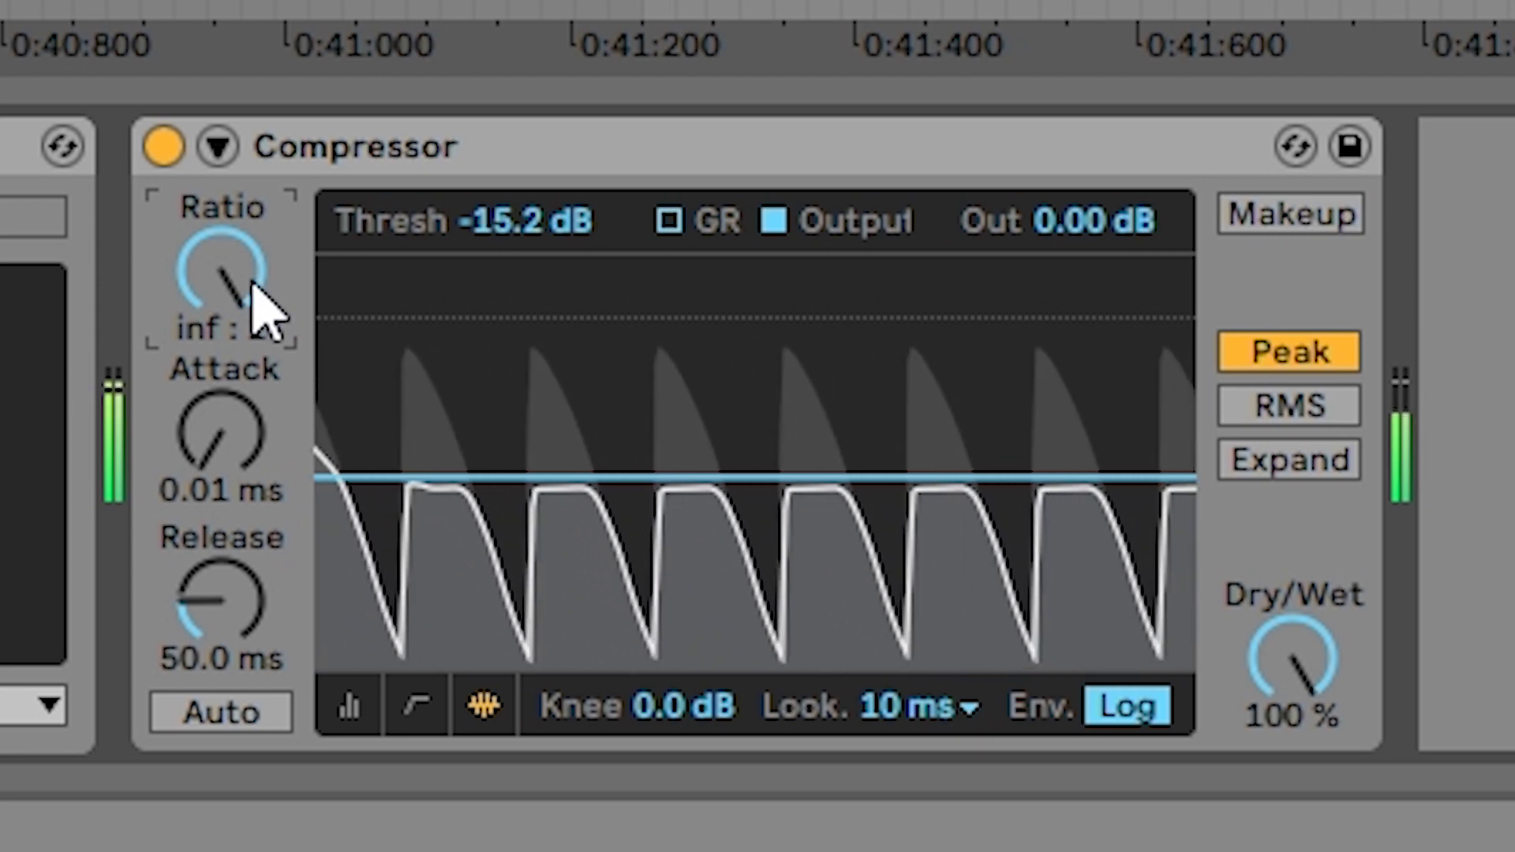
{"action": "left_click", "coordinate": [669, 221]}
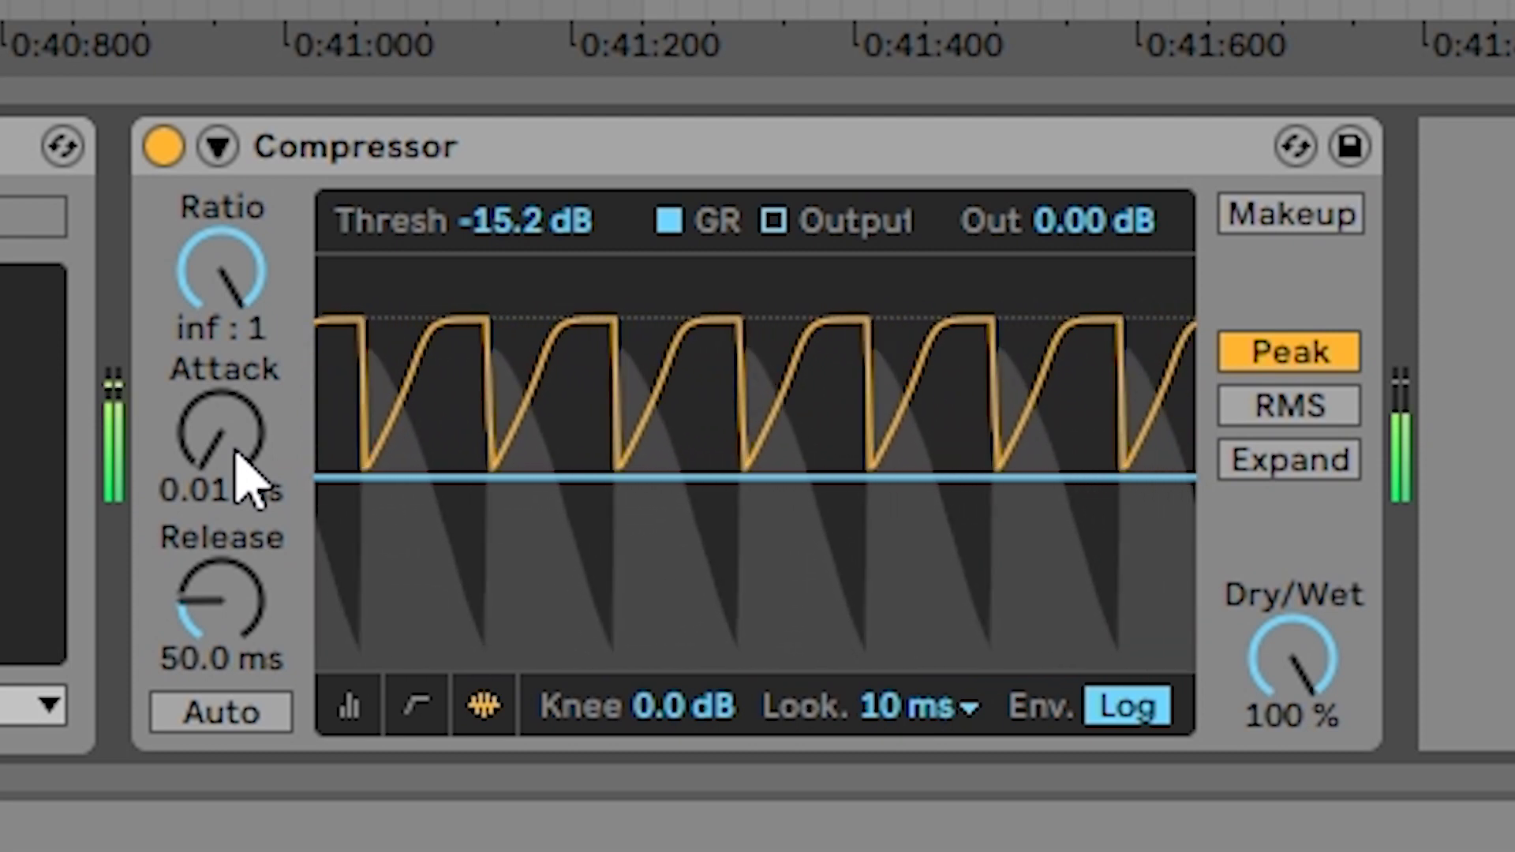
Step: Audition a 77.4 ms attack, show the output waveform, then return attack to 0.01 ms
{"action": "left_click_drag", "start_coordinate": [237, 454], "coordinate": [237, 305]}
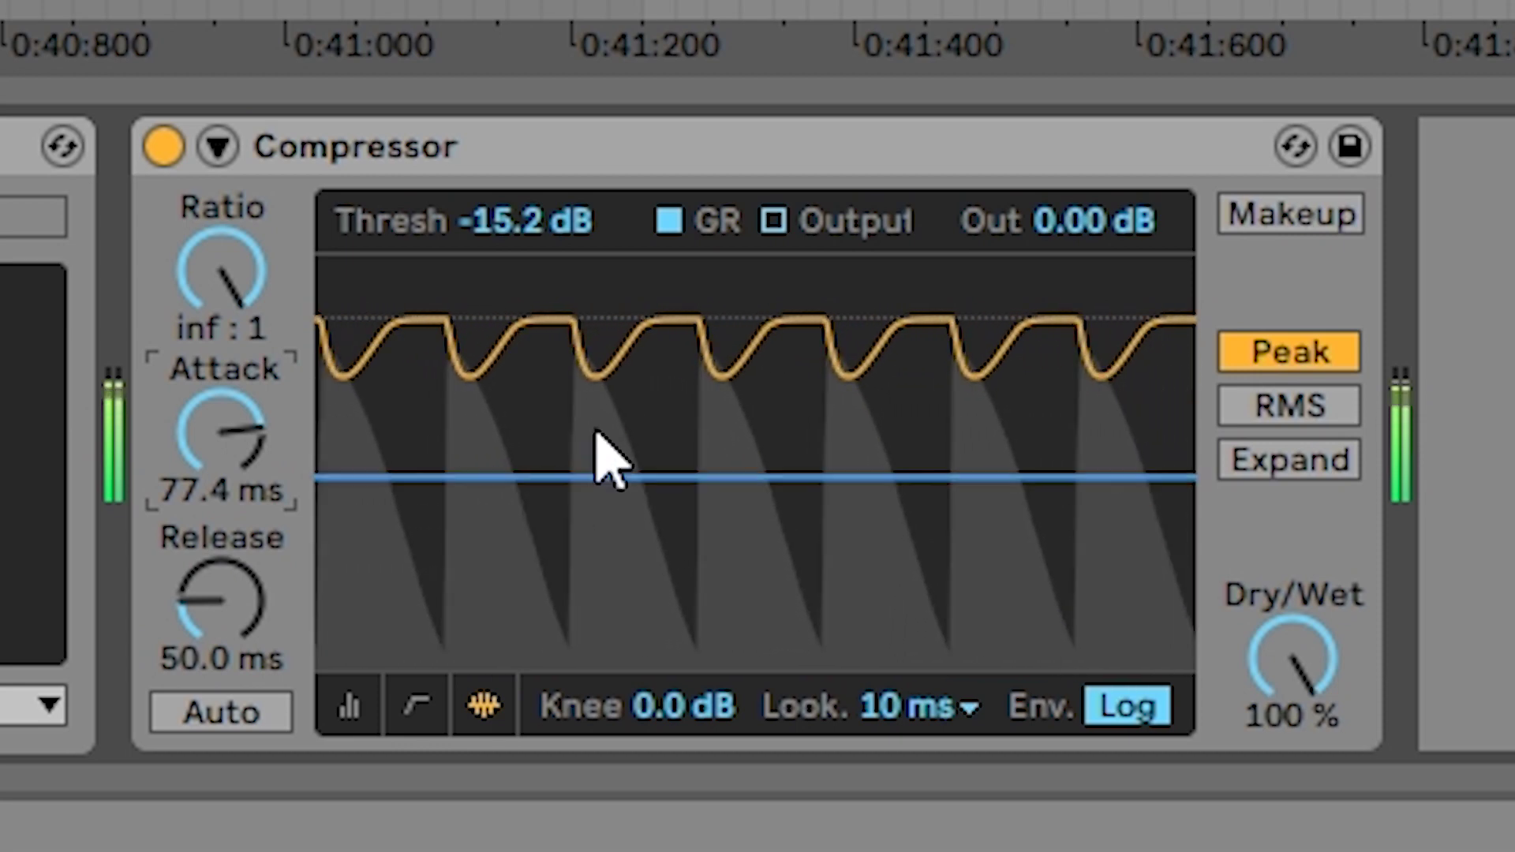
{"action": "left_click", "coordinate": [772, 228]}
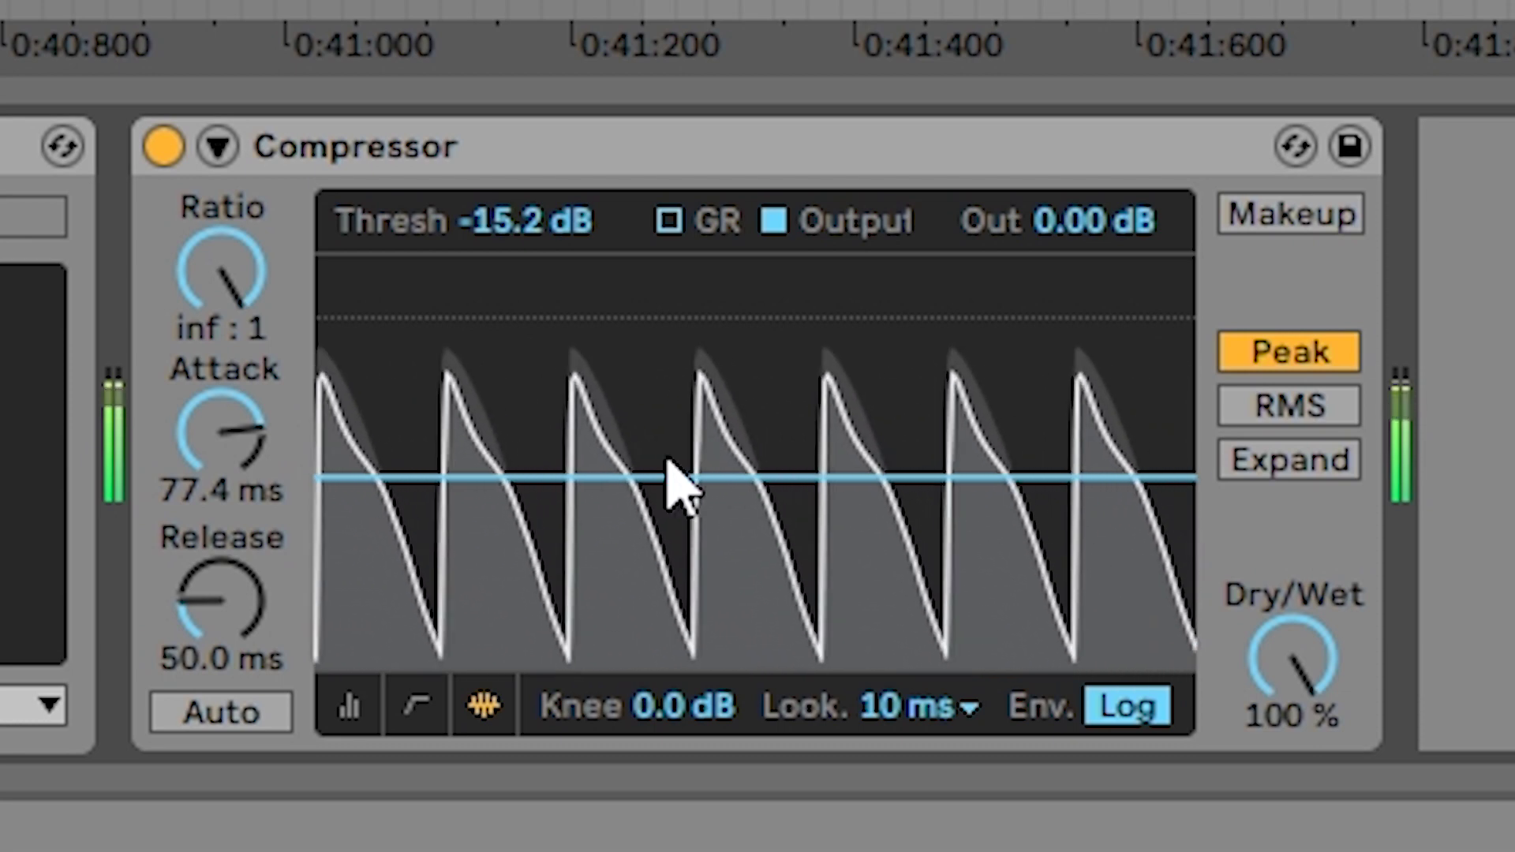
{"action": "left_click_drag", "start_coordinate": [244, 466], "coordinate": [244, 568]}
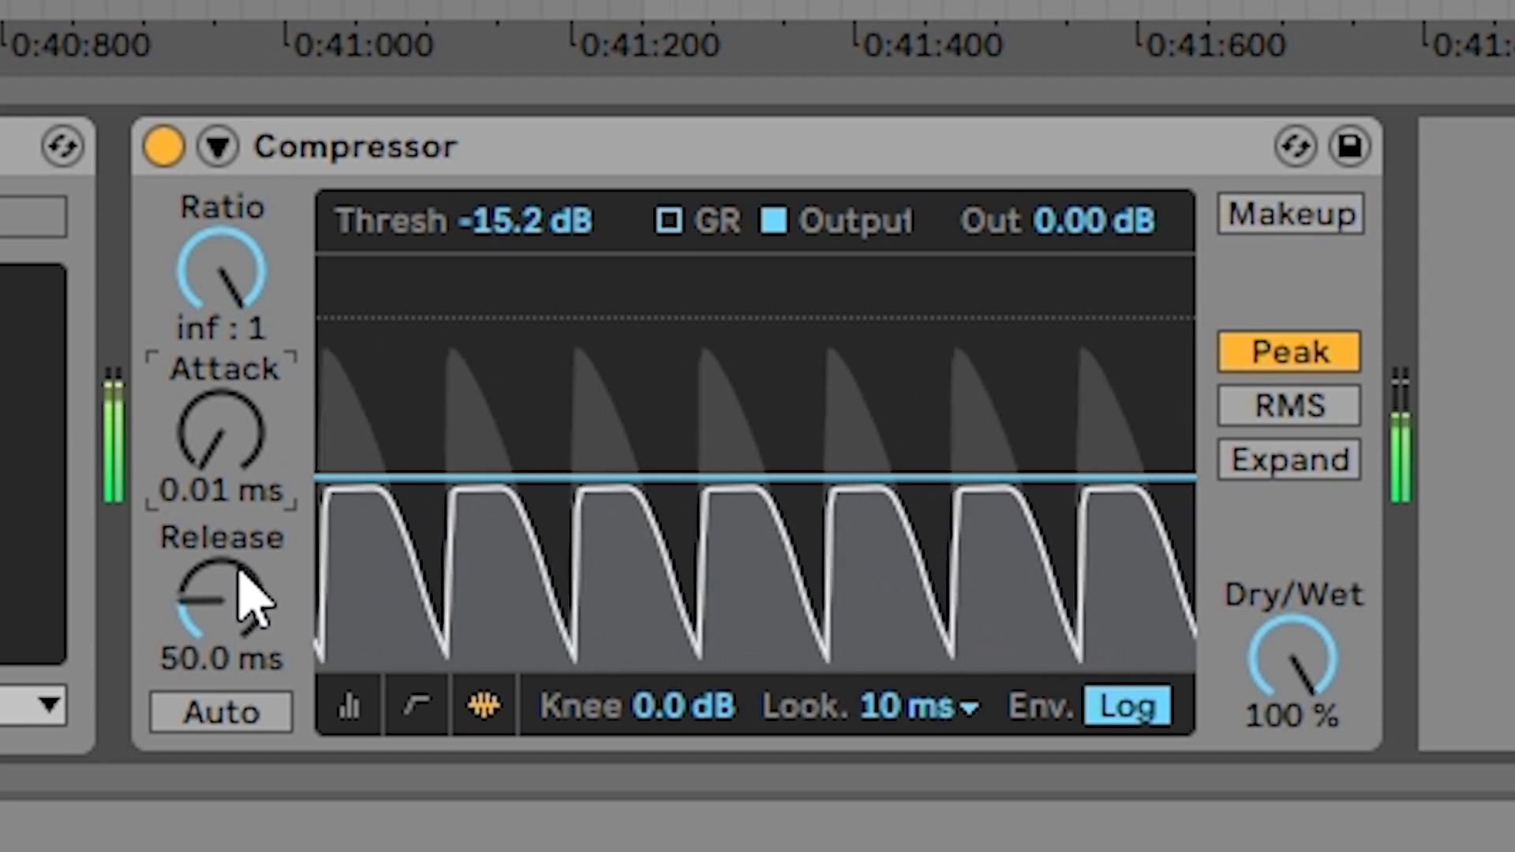
Step: Audition a 3.00 s release with the GR curve shown, then reset release to 50.0 ms
{"action": "left_click_drag", "start_coordinate": [251, 600], "coordinate": [251, 409]}
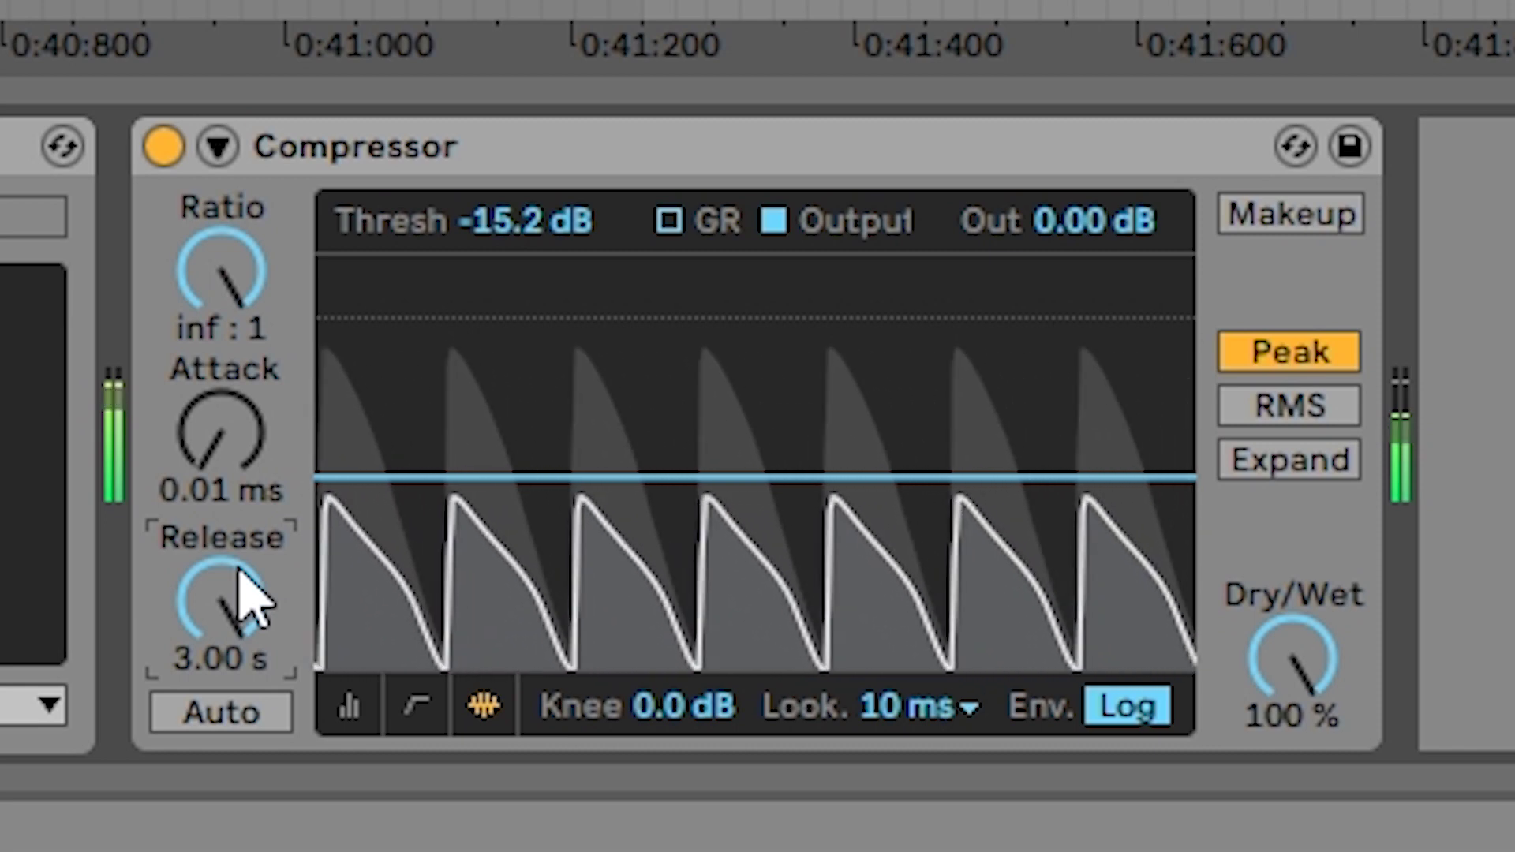
{"action": "left_click", "coordinate": [694, 221]}
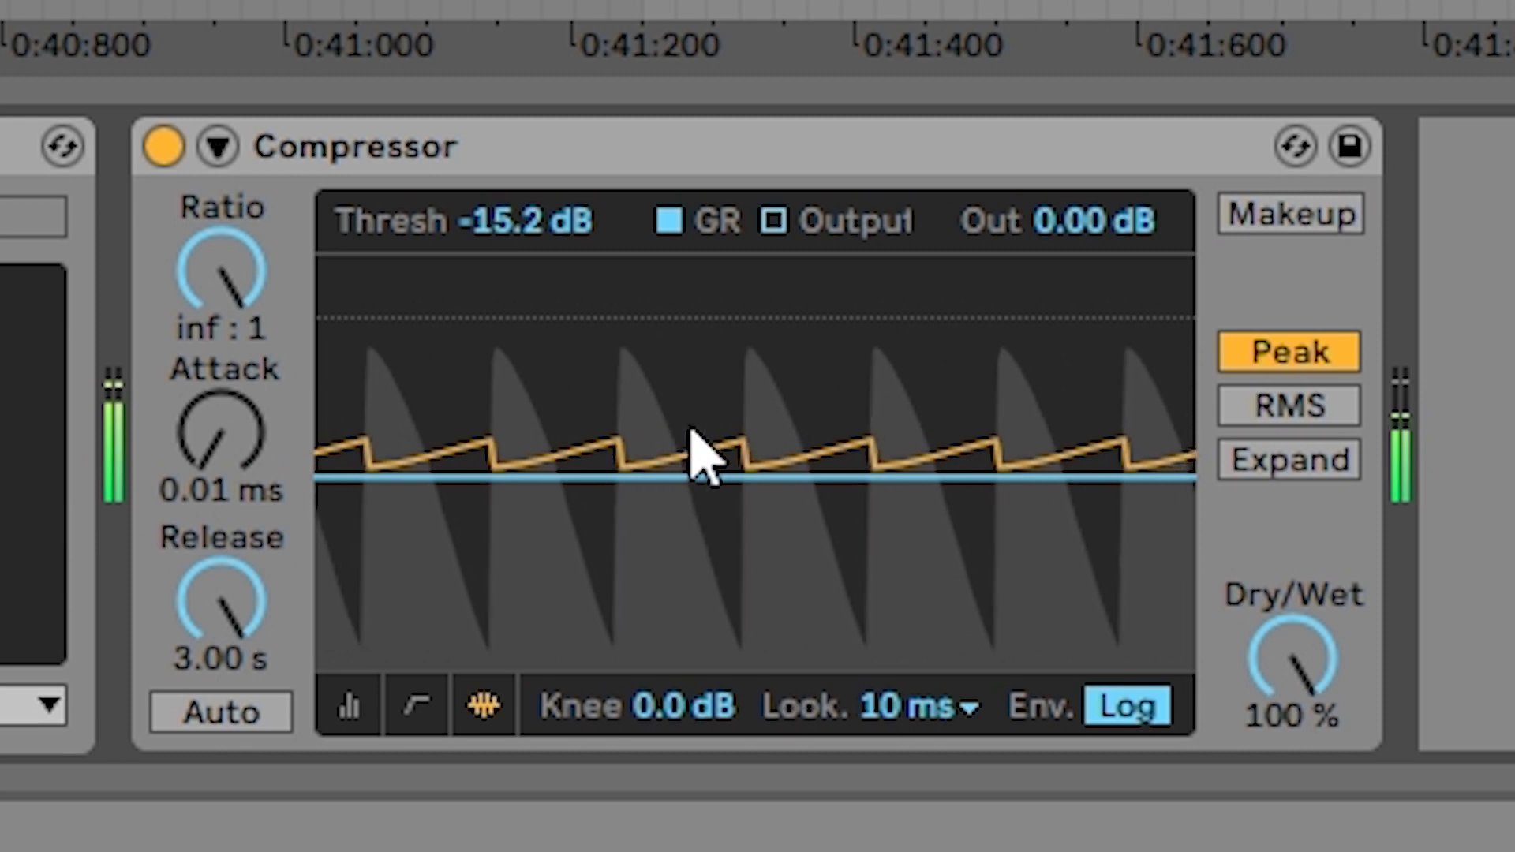
{"action": "left_click", "coordinate": [241, 596]}
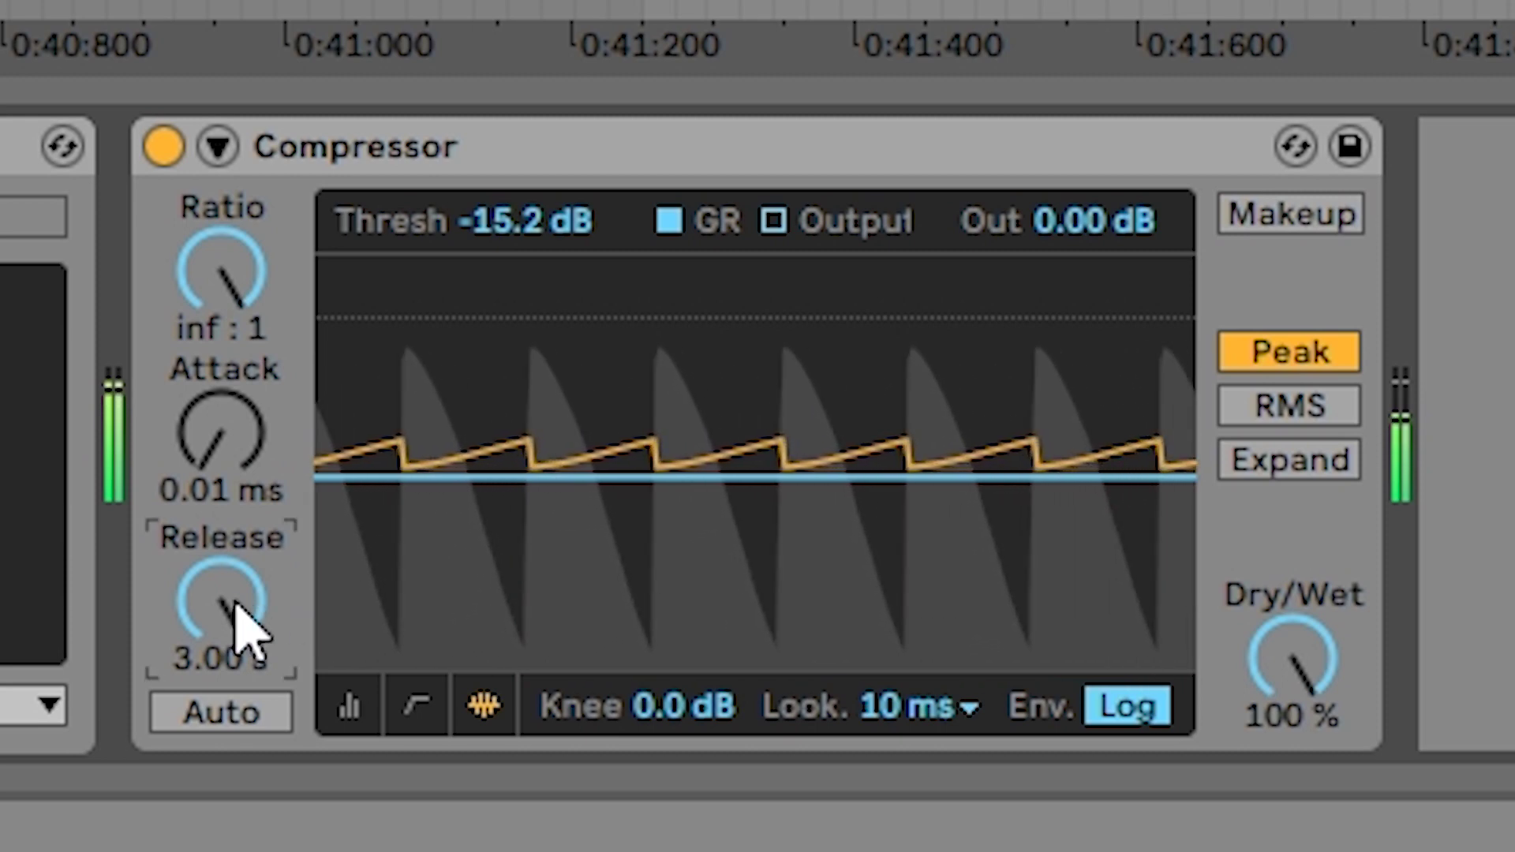
{"action": "key", "text": "Delete"}
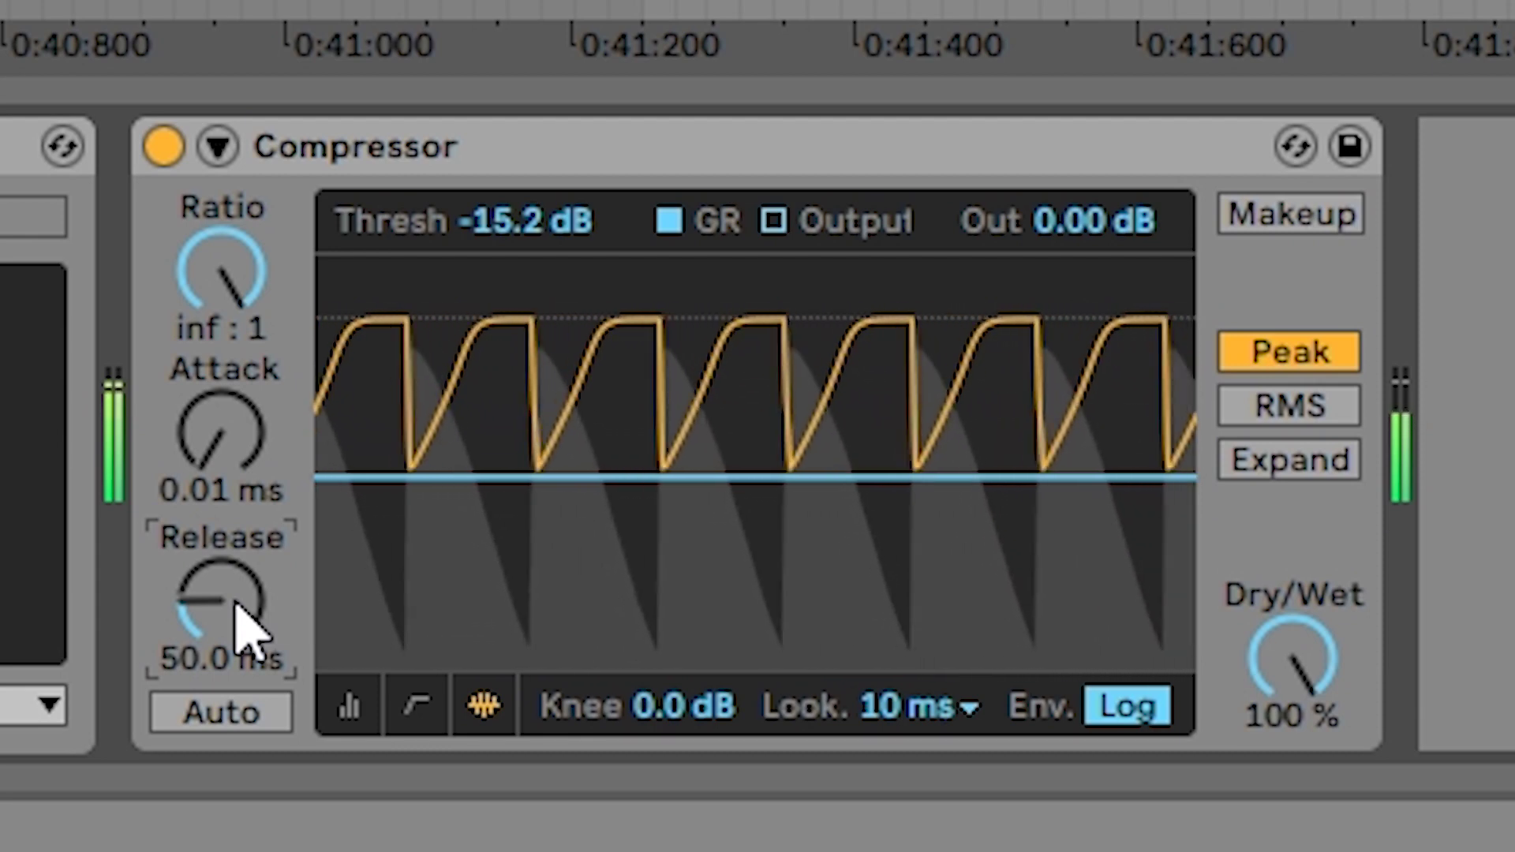
{"action": "left_click_drag", "start_coordinate": [236, 606], "coordinate": [237, 715]}
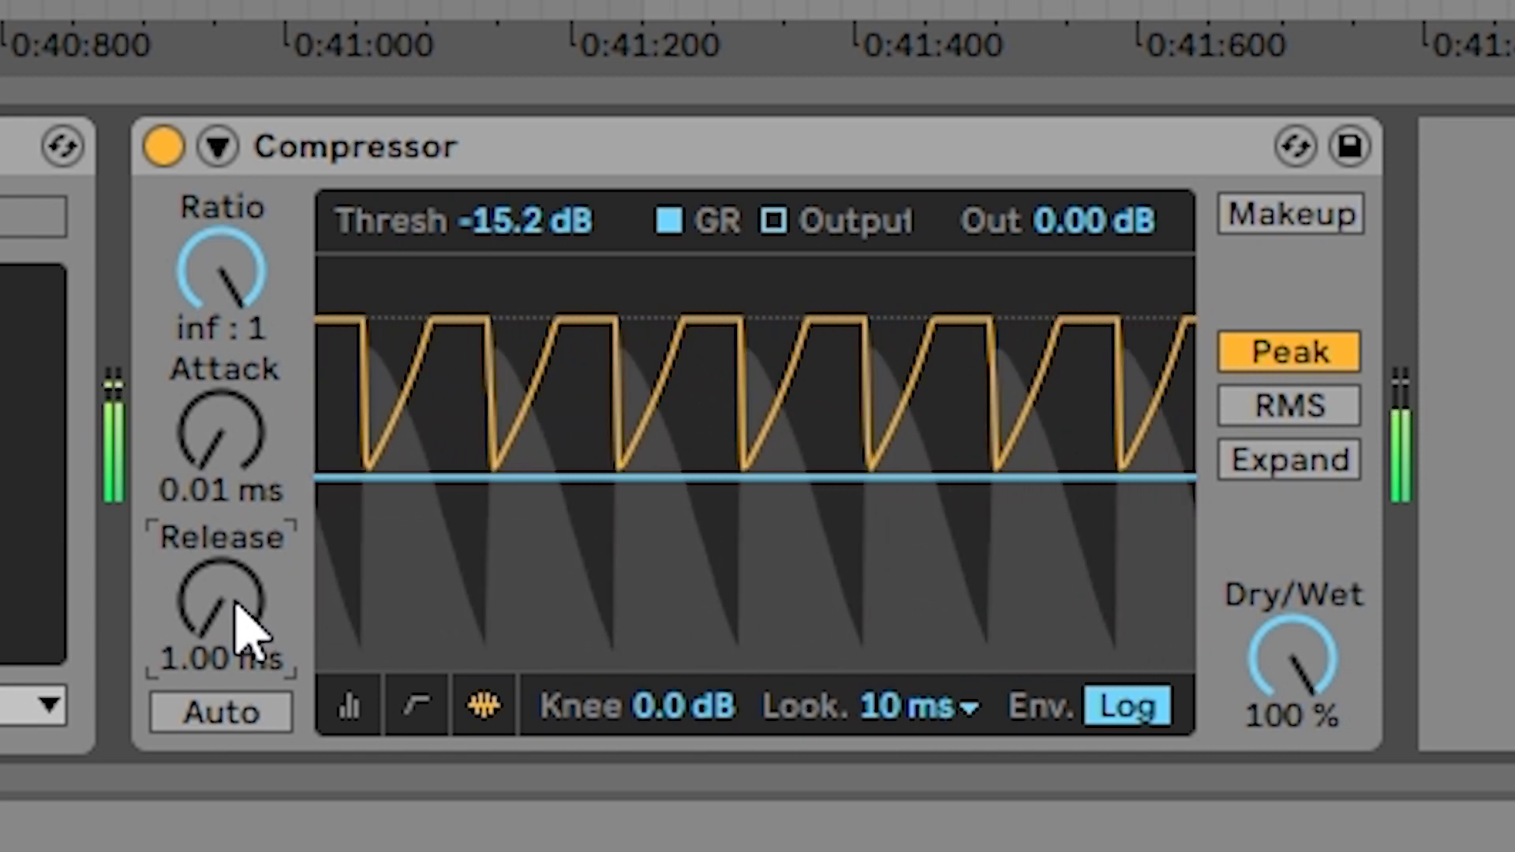
{"action": "key", "text": "Delete"}
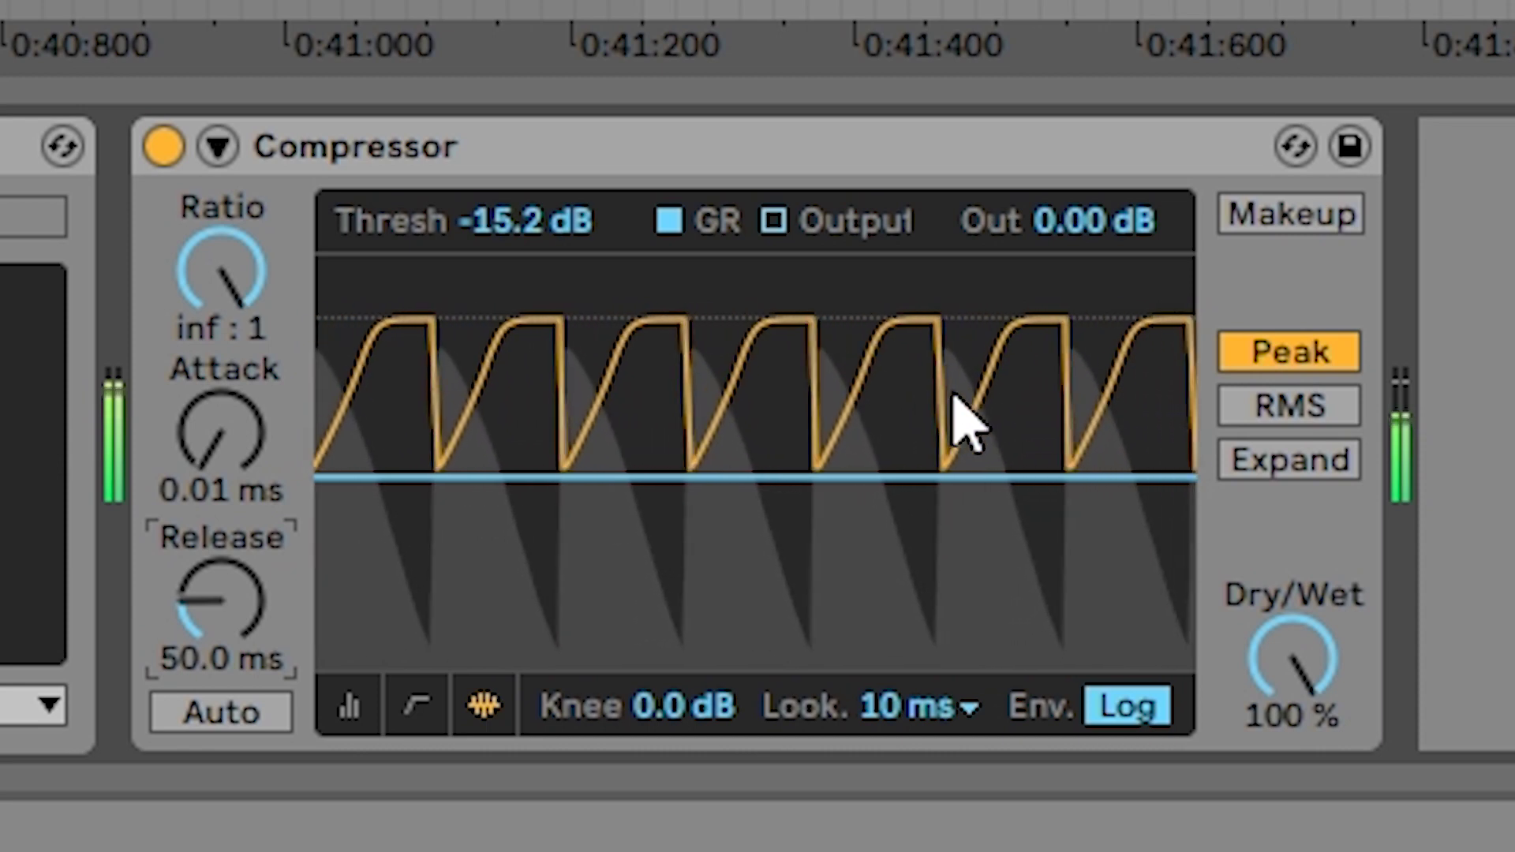
{"action": "left_click", "coordinate": [908, 706]}
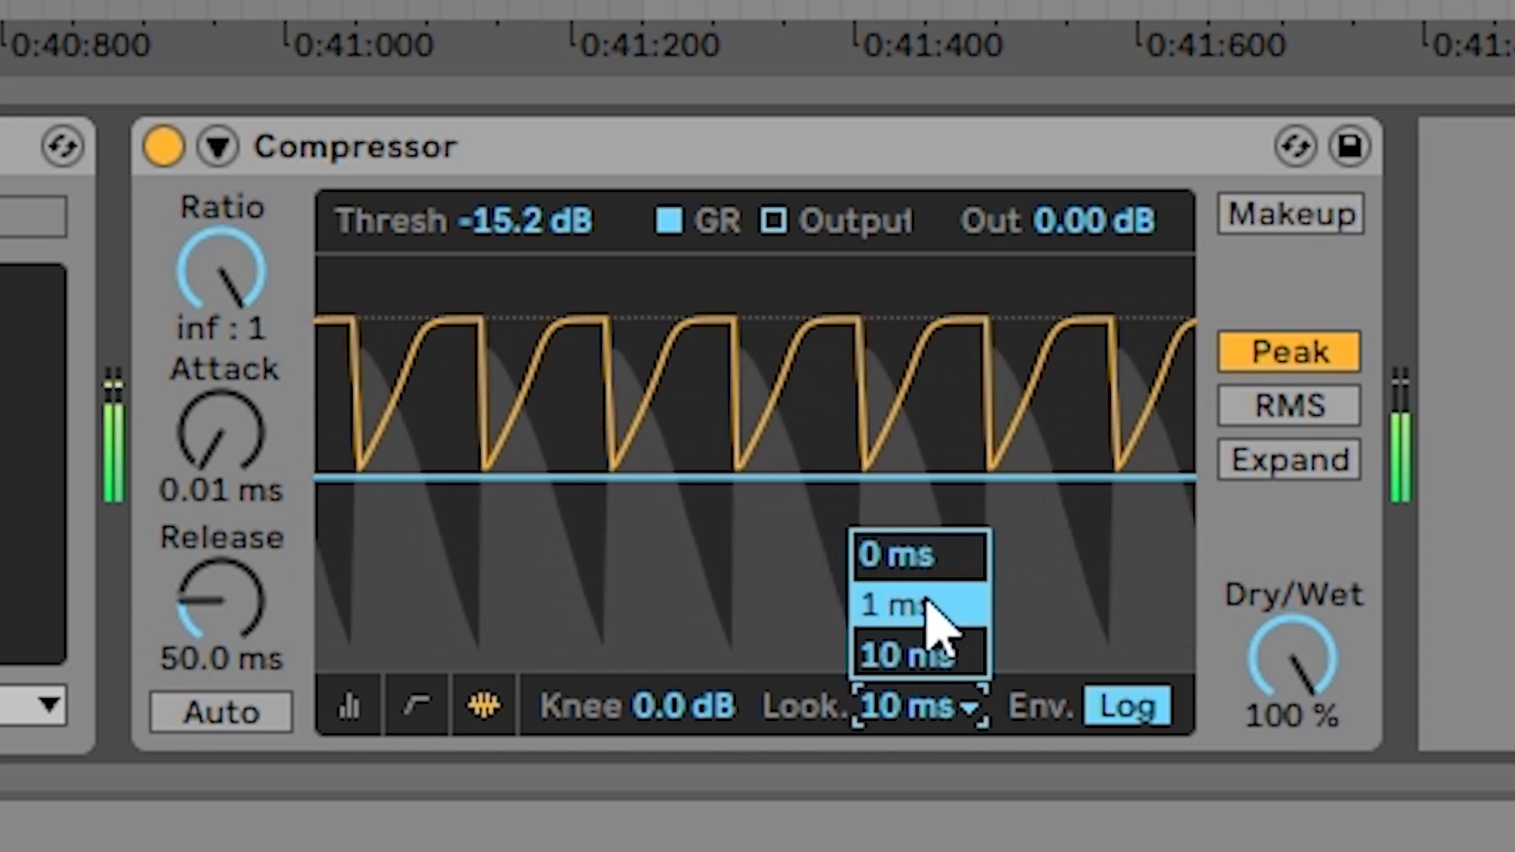
{"action": "left_click", "coordinate": [959, 555]}
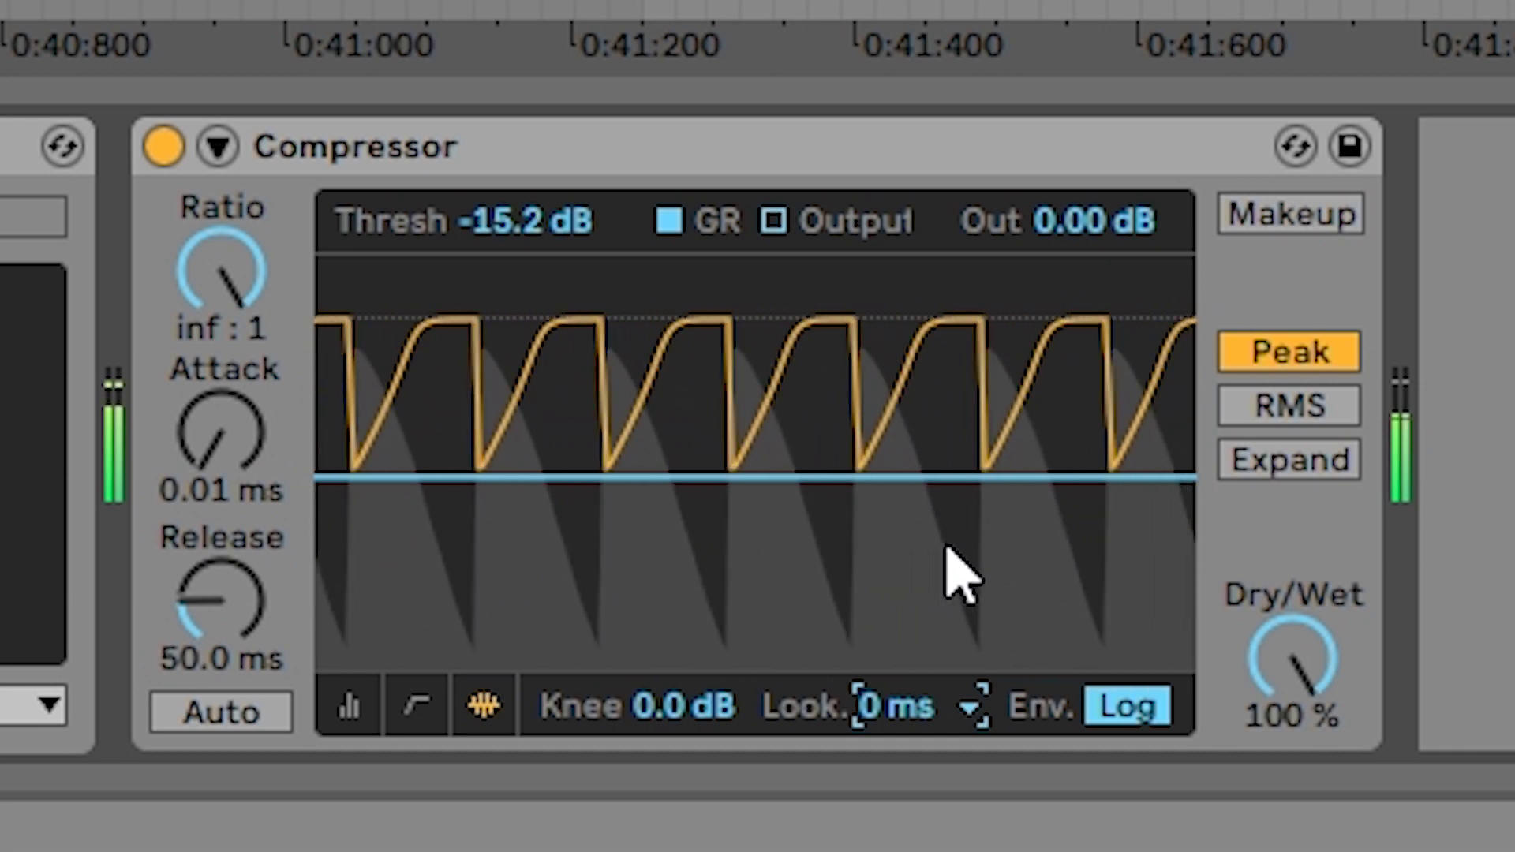
{"action": "left_click", "coordinate": [957, 708]}
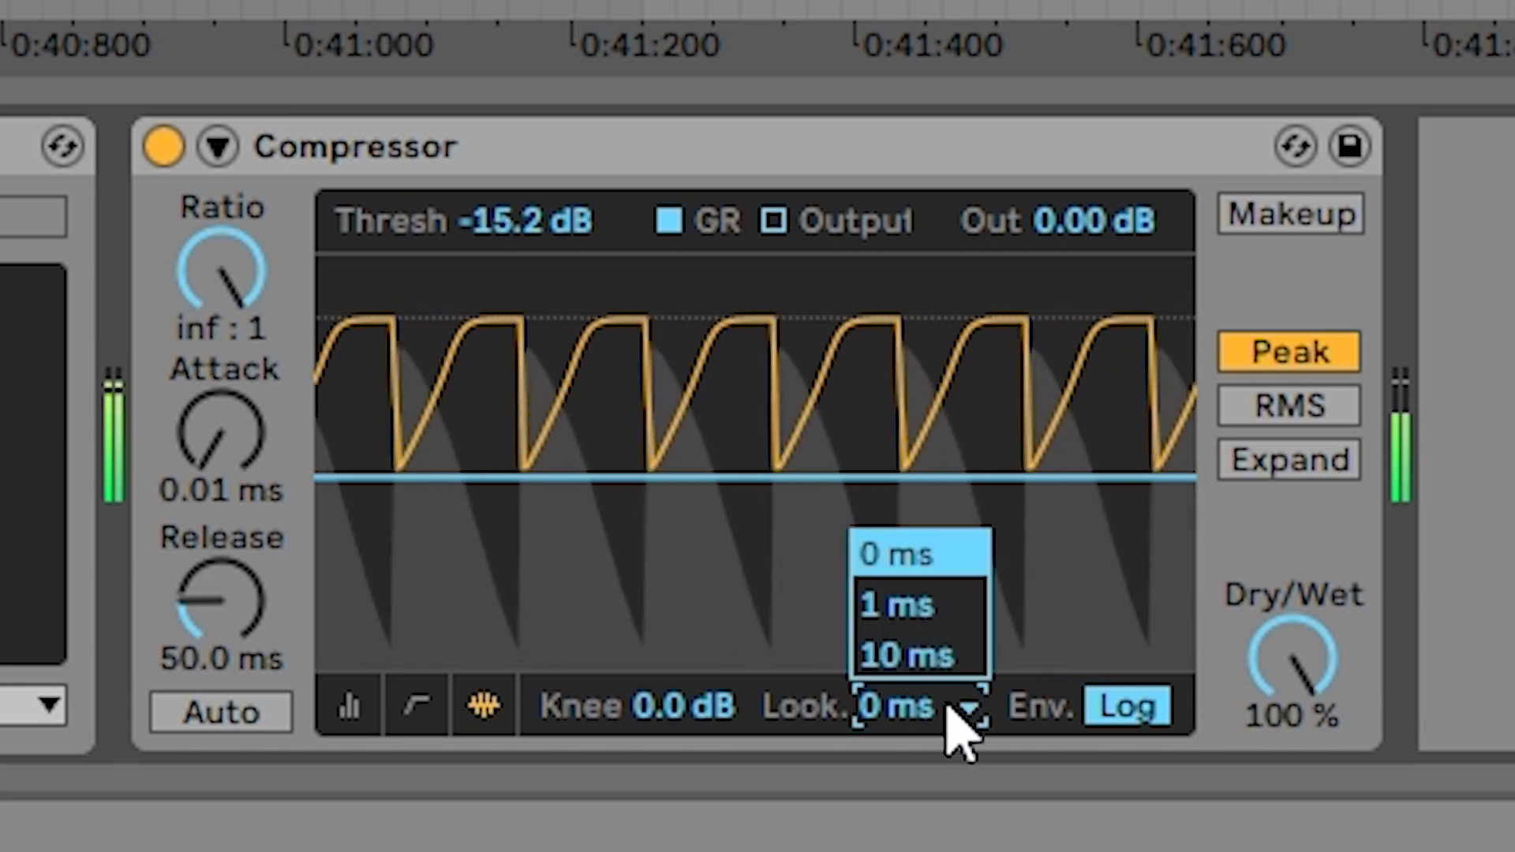
{"action": "key", "text": "Down"}
{"action": "key", "text": "Down"}
{"action": "key", "text": "Return"}
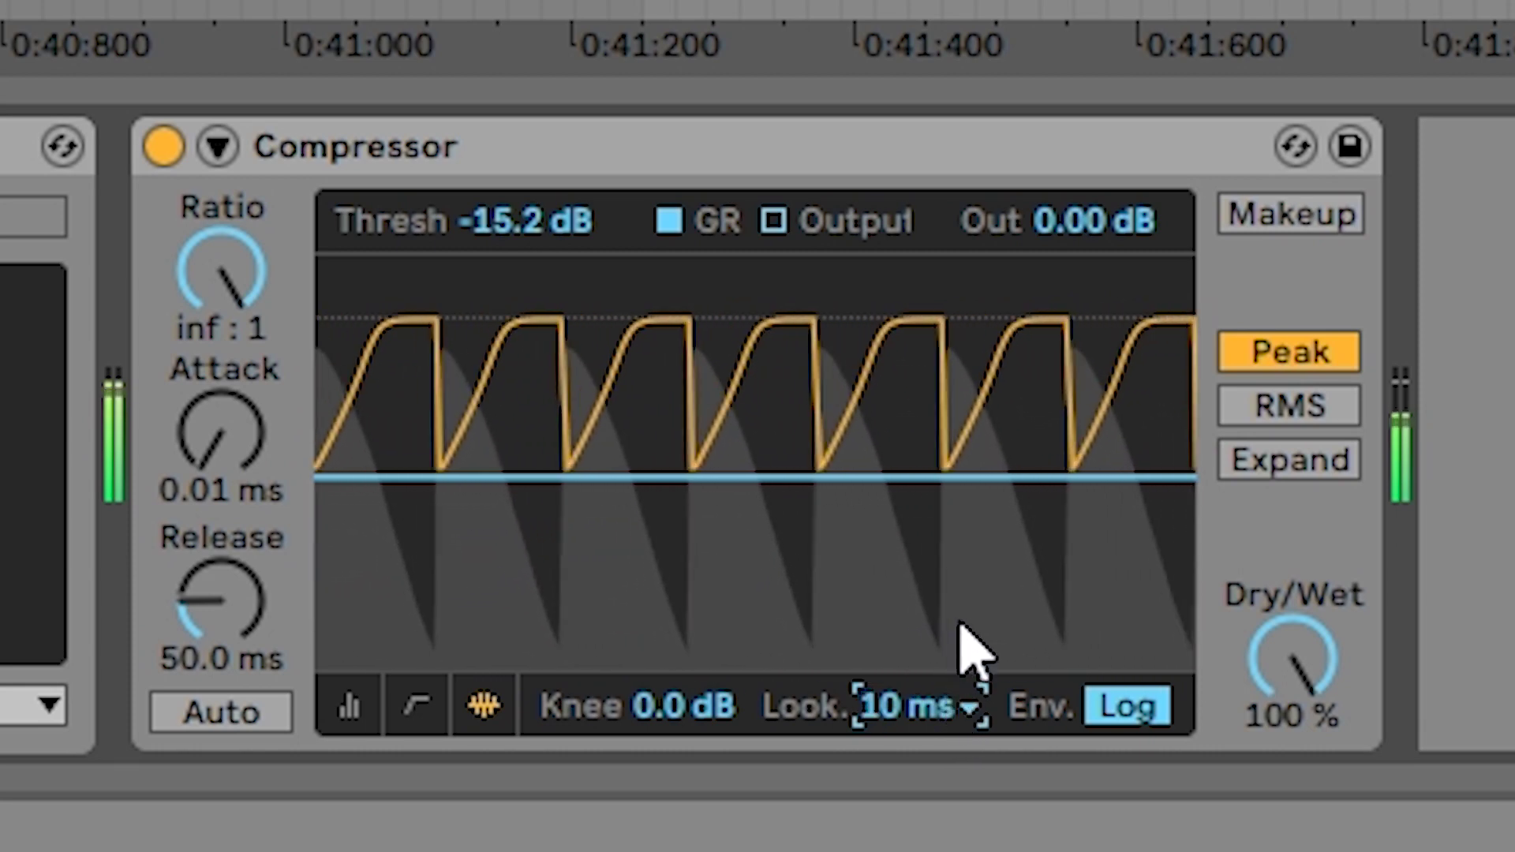